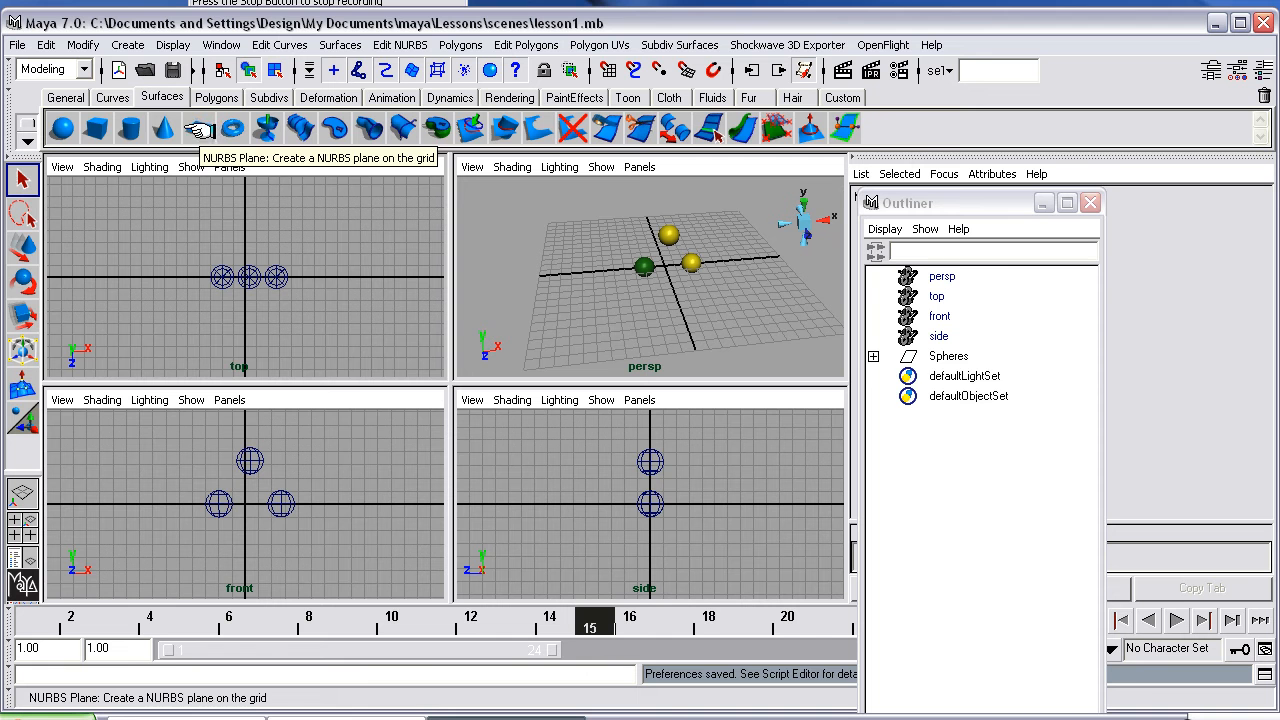
Step: Create a NURBS plane at the origin and scale it uniformly to about 41.5 as a floor under the spheres
left_click(198, 128)
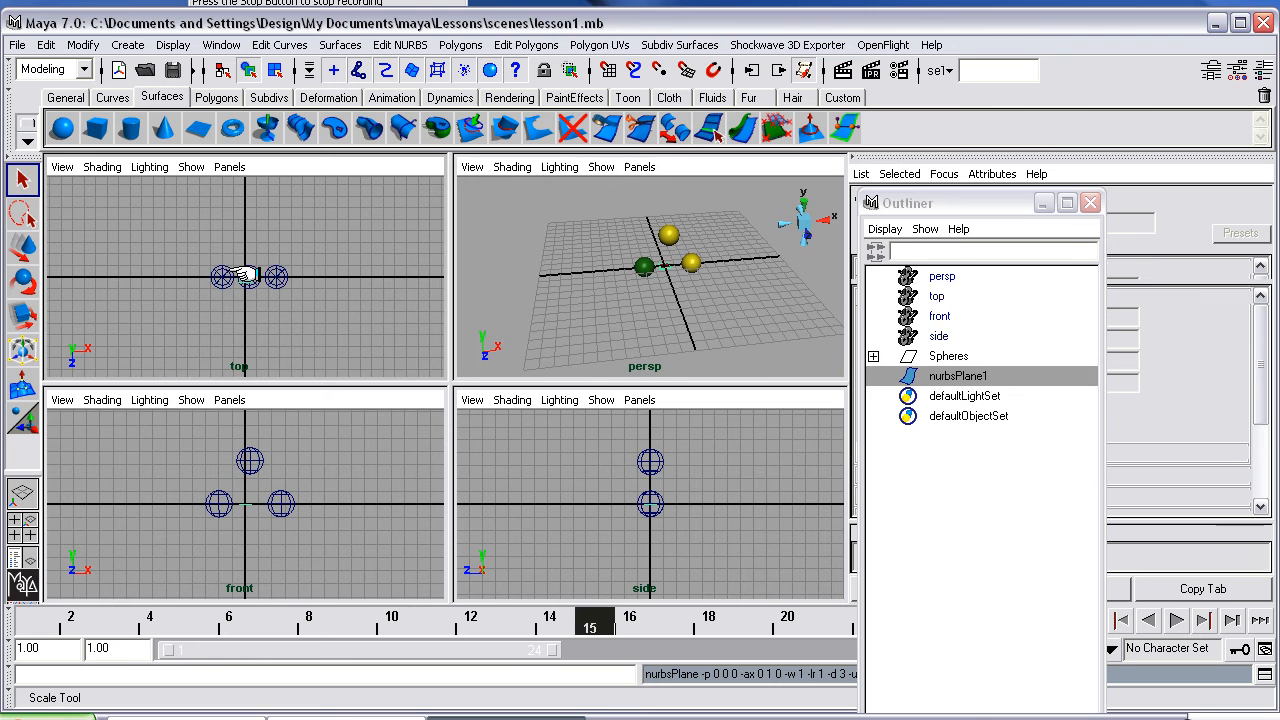
key("r")
left_click_drag(246, 276, 323, 337)
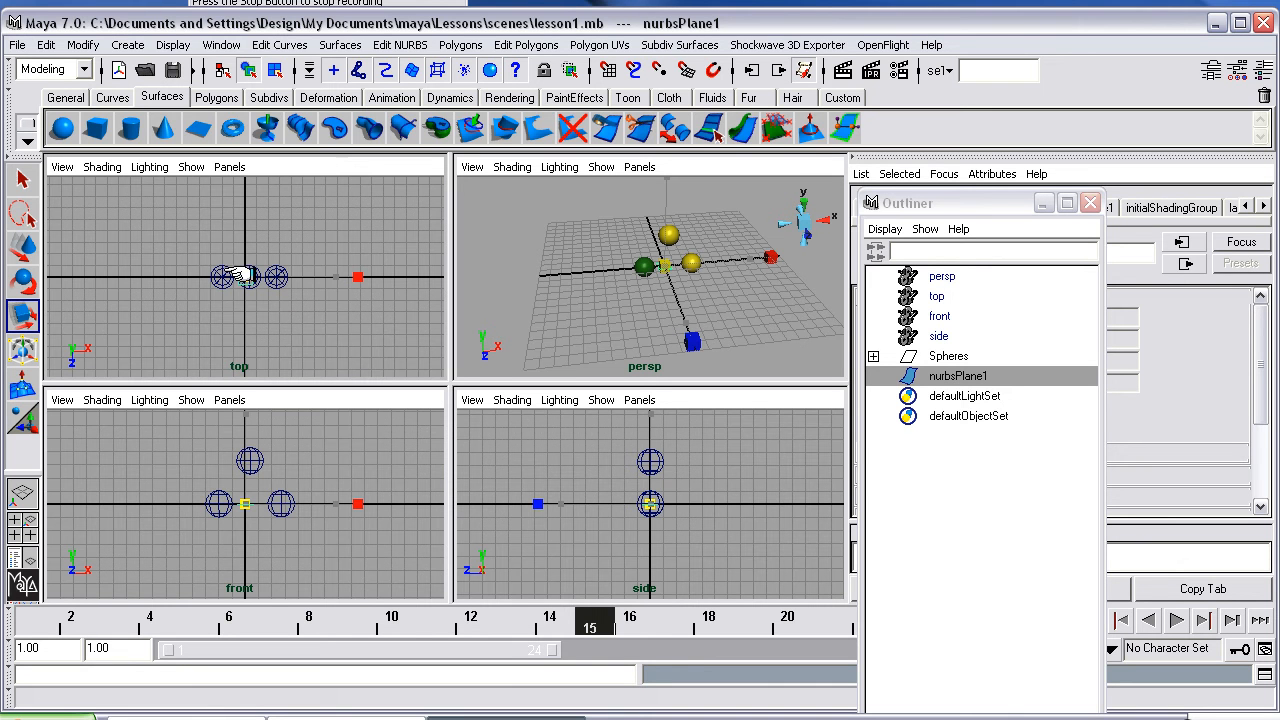
left_click_drag(246, 276, 402, 376)
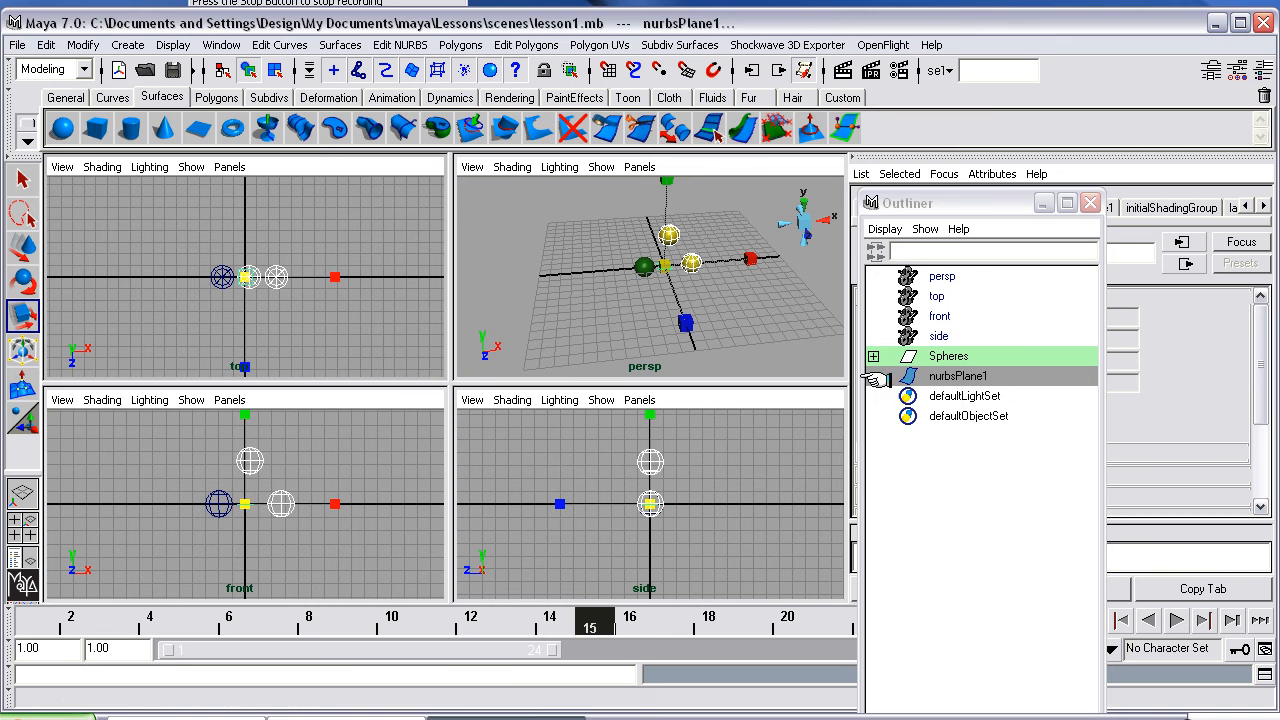
left_click(944, 375)
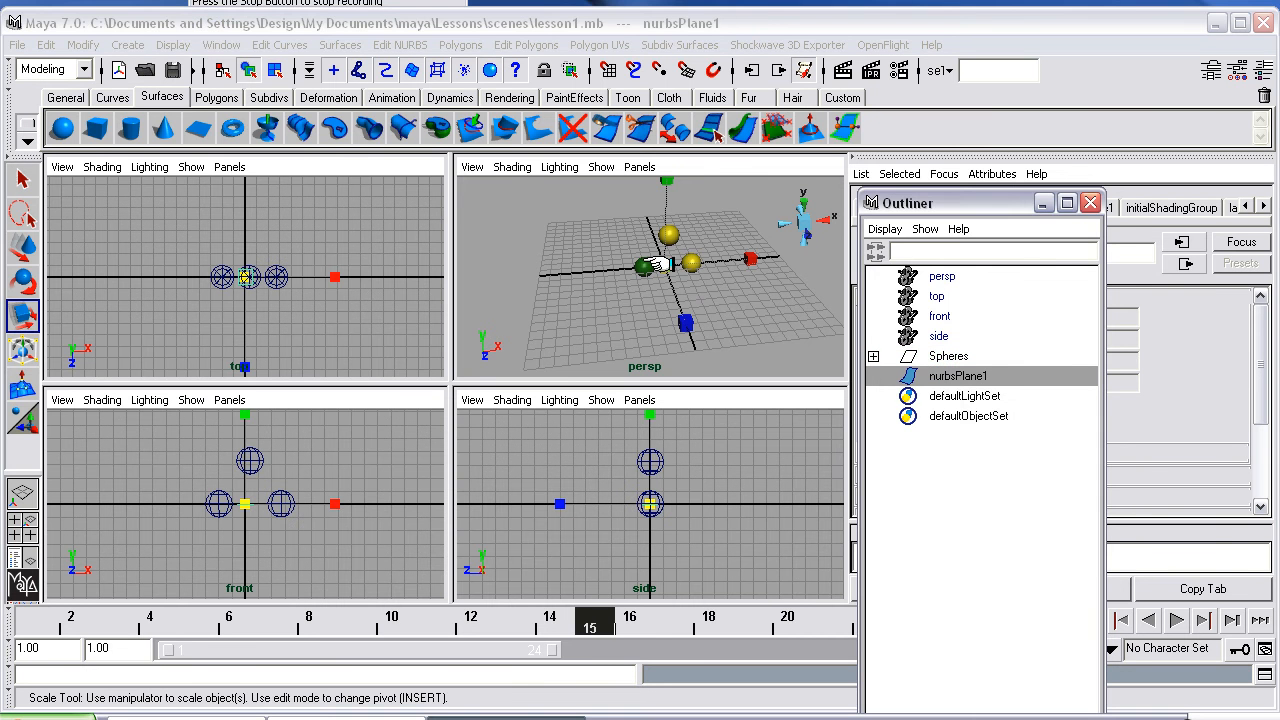
left_click_drag(660, 263, 950, 436)
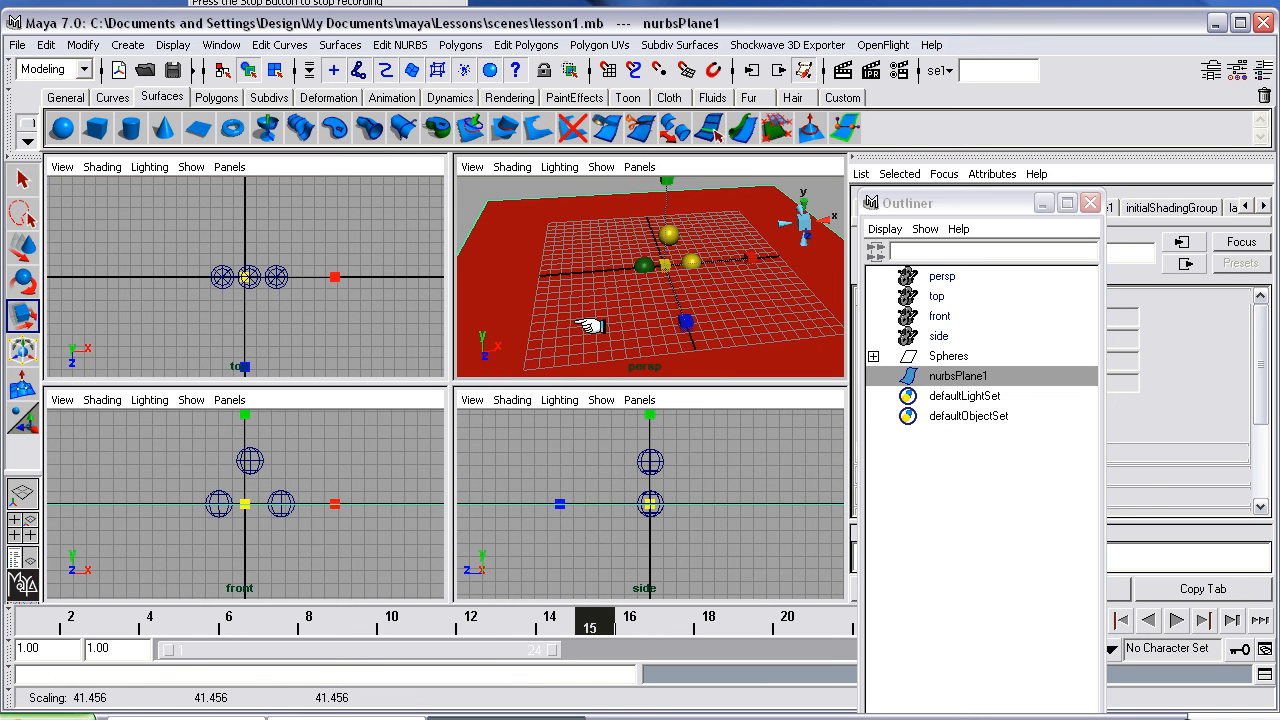
Step: Move the Spheres group up along Y to about 1.16 so all the spheres sit above the plane
left_click_drag(560, 338, 532, 317, "alt")
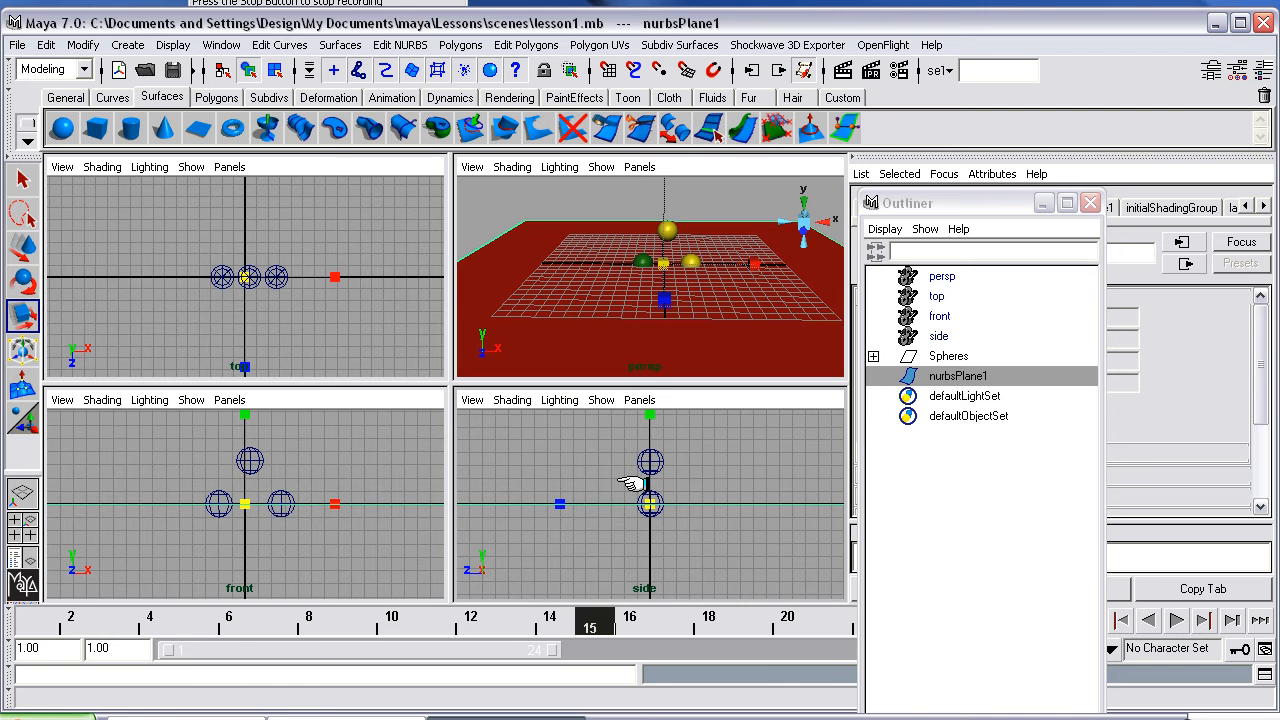
right_click_drag(617, 481, 803, 439, "alt")
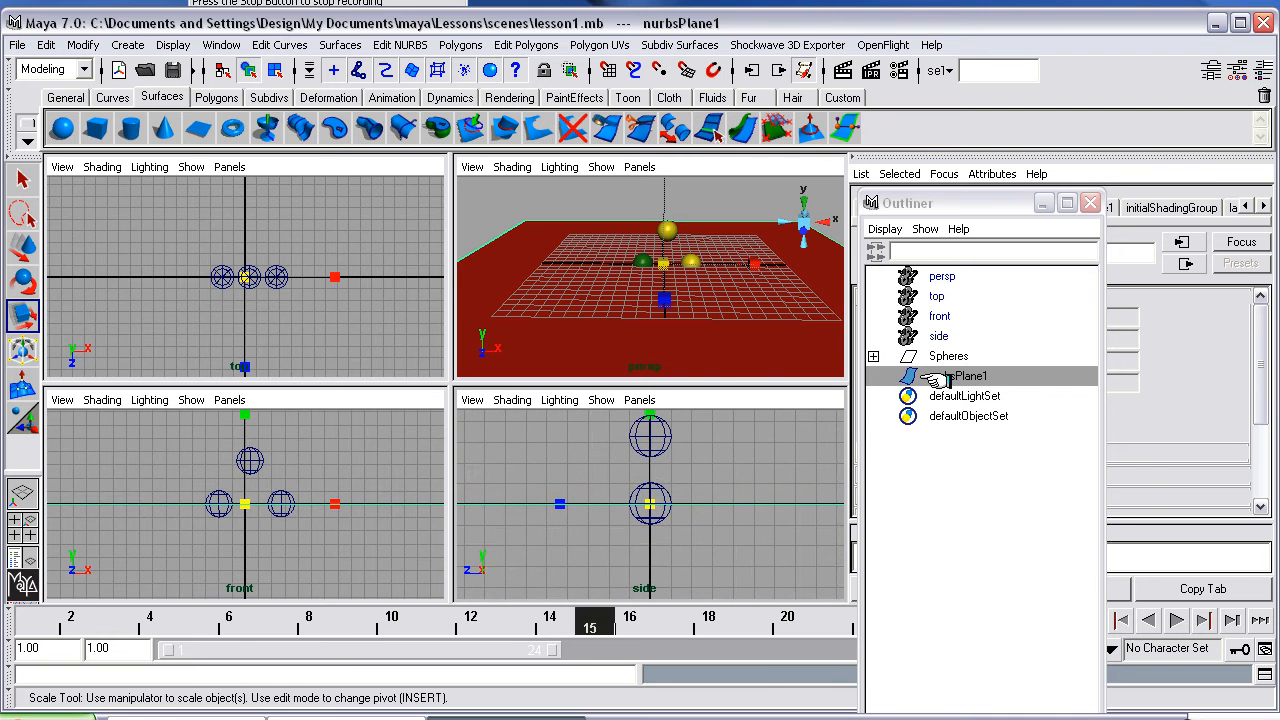
left_click(911, 355)
left_click(925, 356)
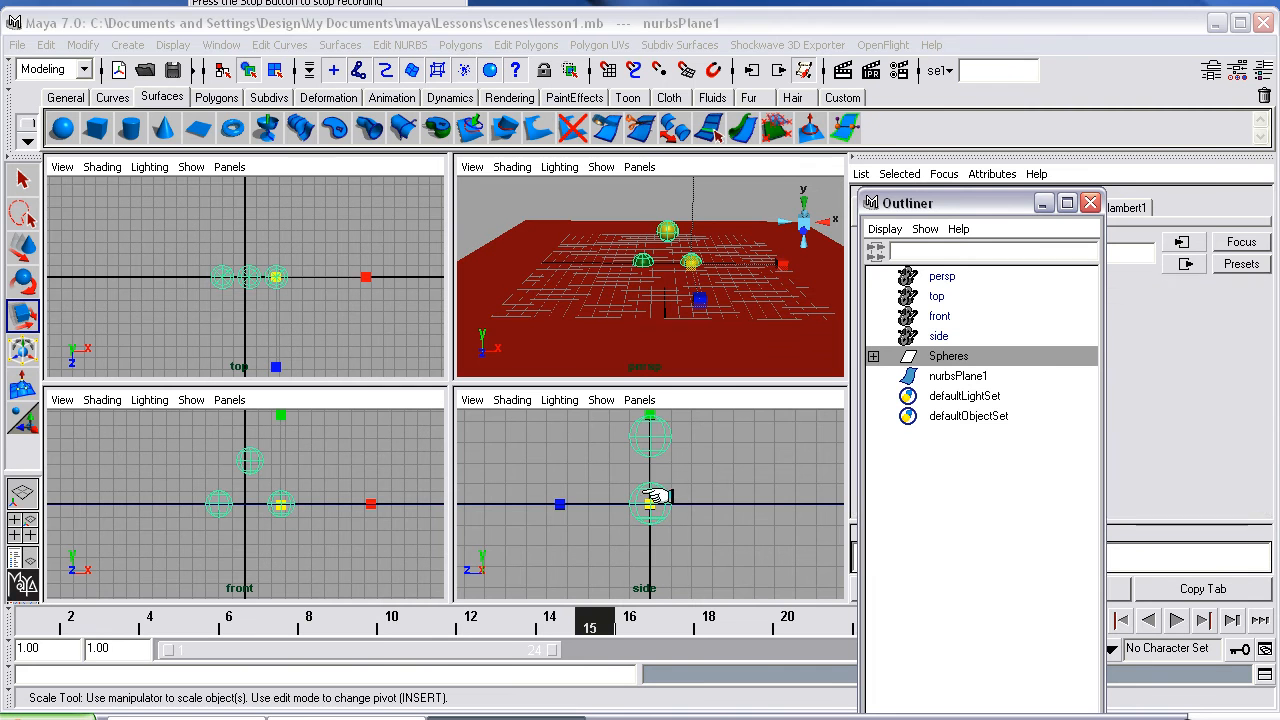
key("w")
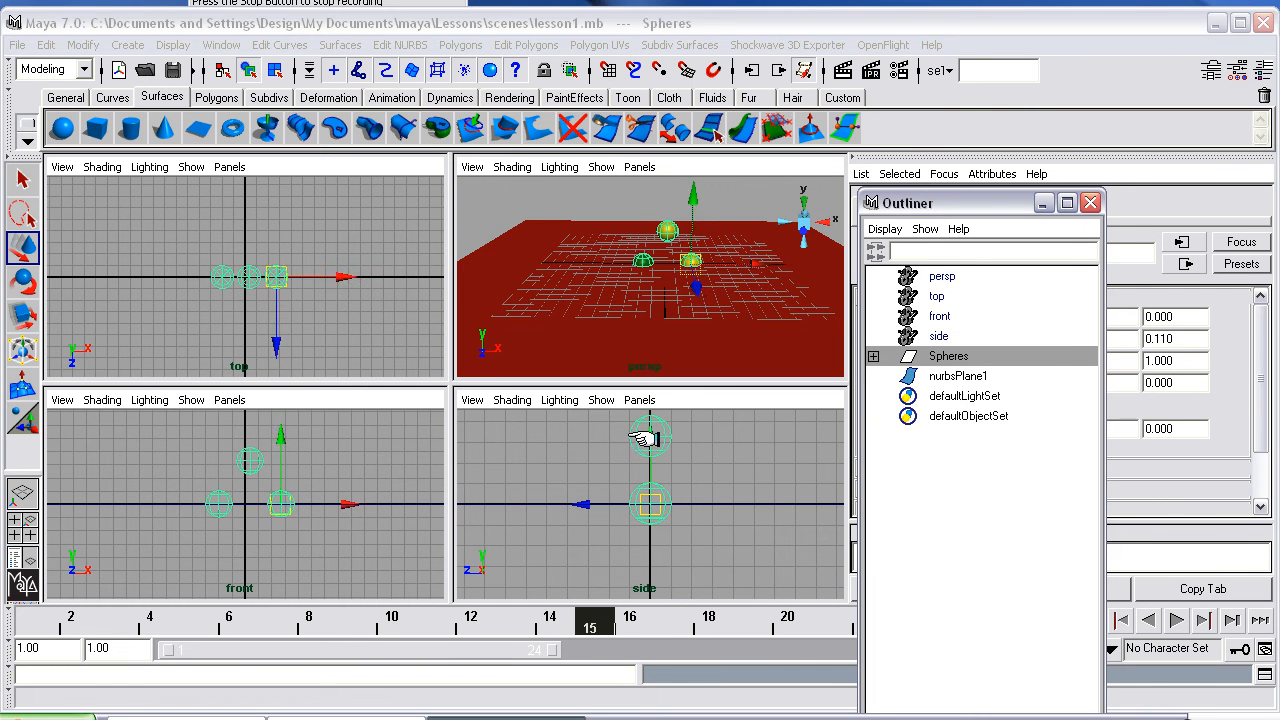
left_click_drag(648, 438, 650, 416)
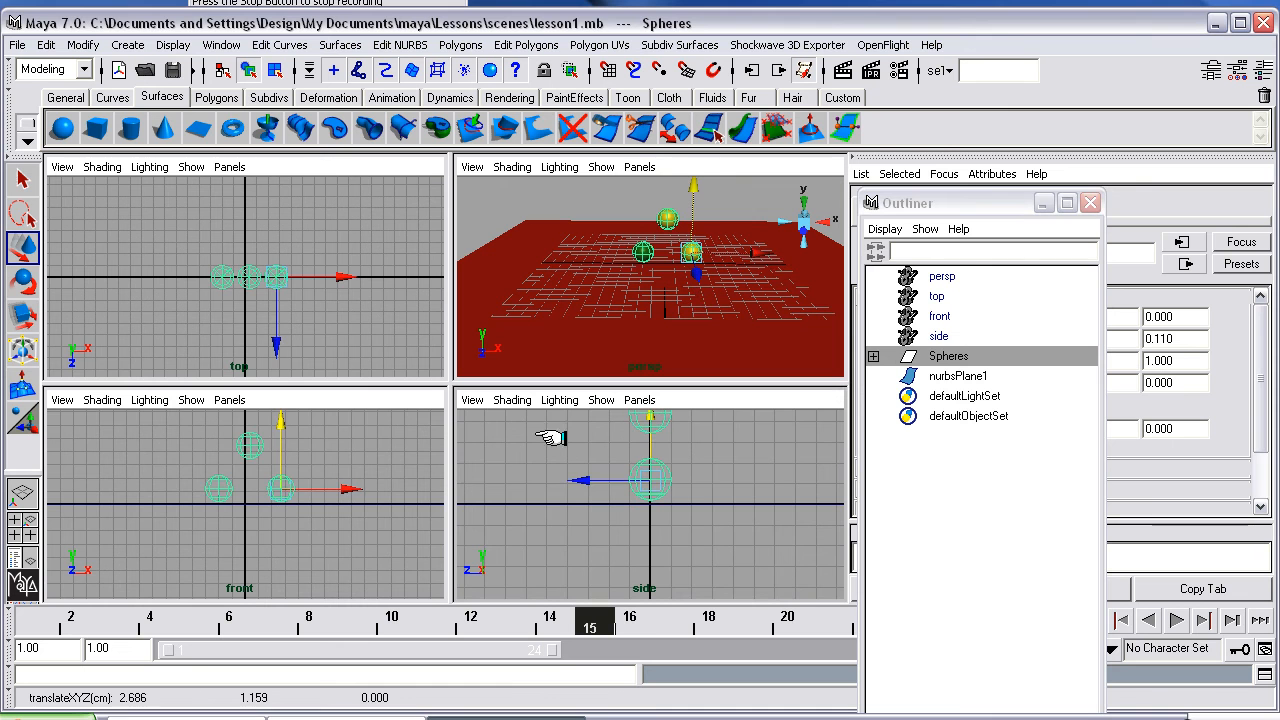
Step: Spread the spheres apart in depth by moving the middle one backward and the one on the +X side forward along Z
left_click(255, 285)
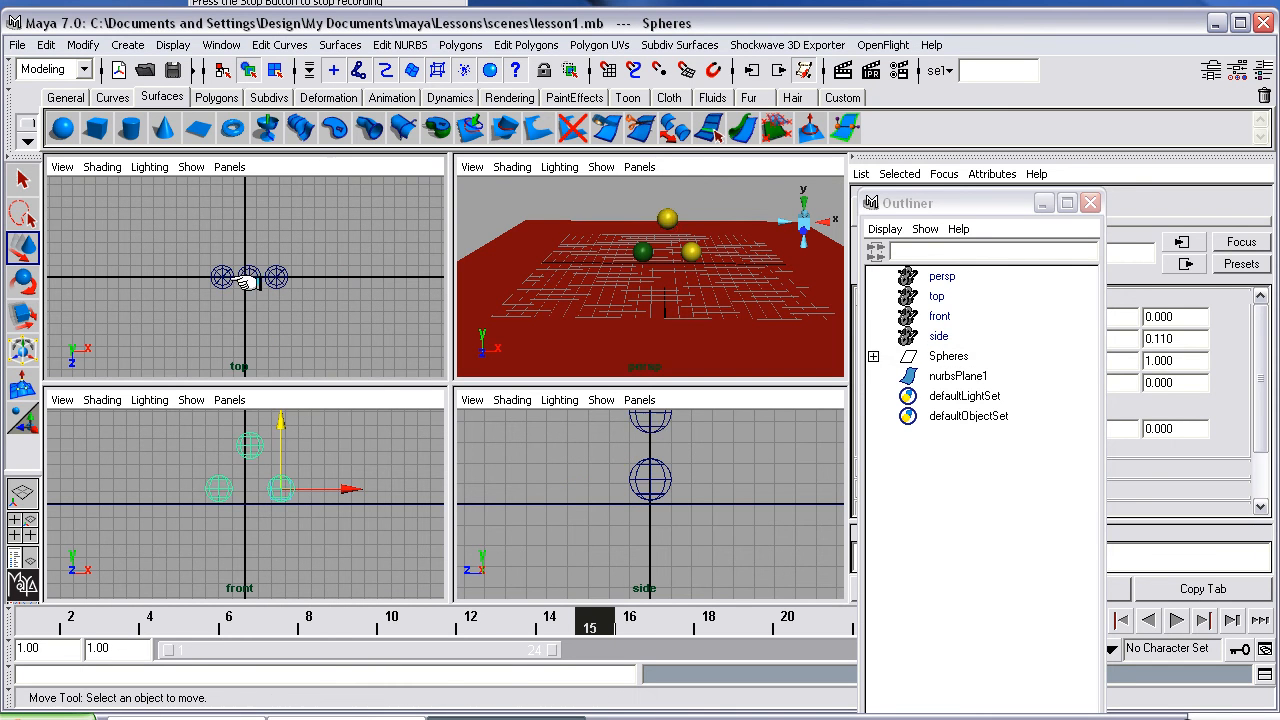
left_click(249, 277)
left_click_drag(243, 346, 278, 280)
left_click(278, 280)
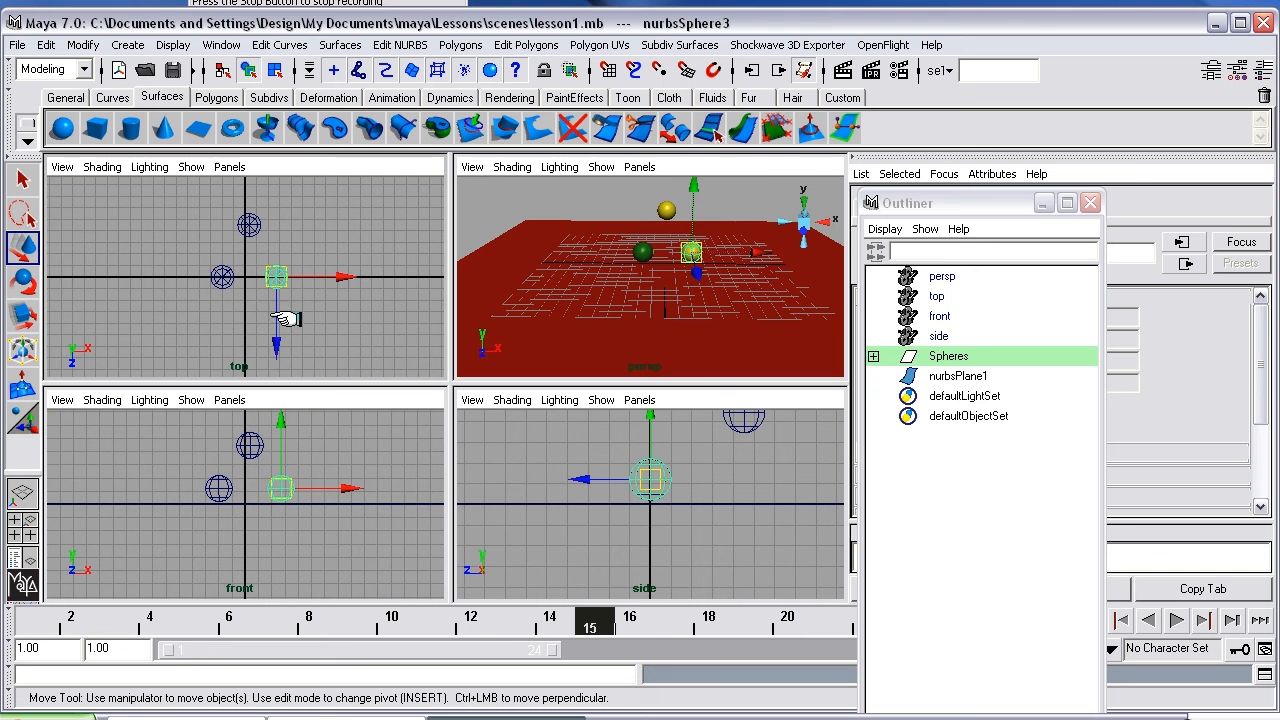
left_click_drag(276, 375, 323, 443)
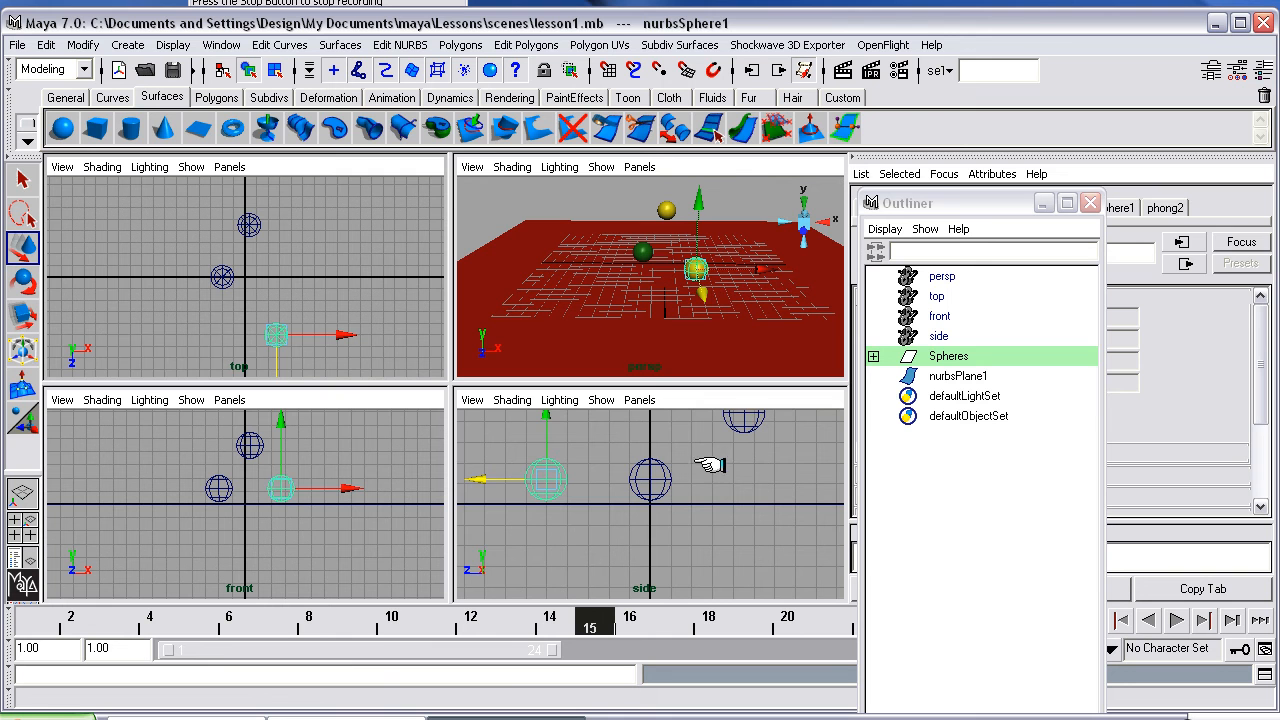
left_click(780, 456)
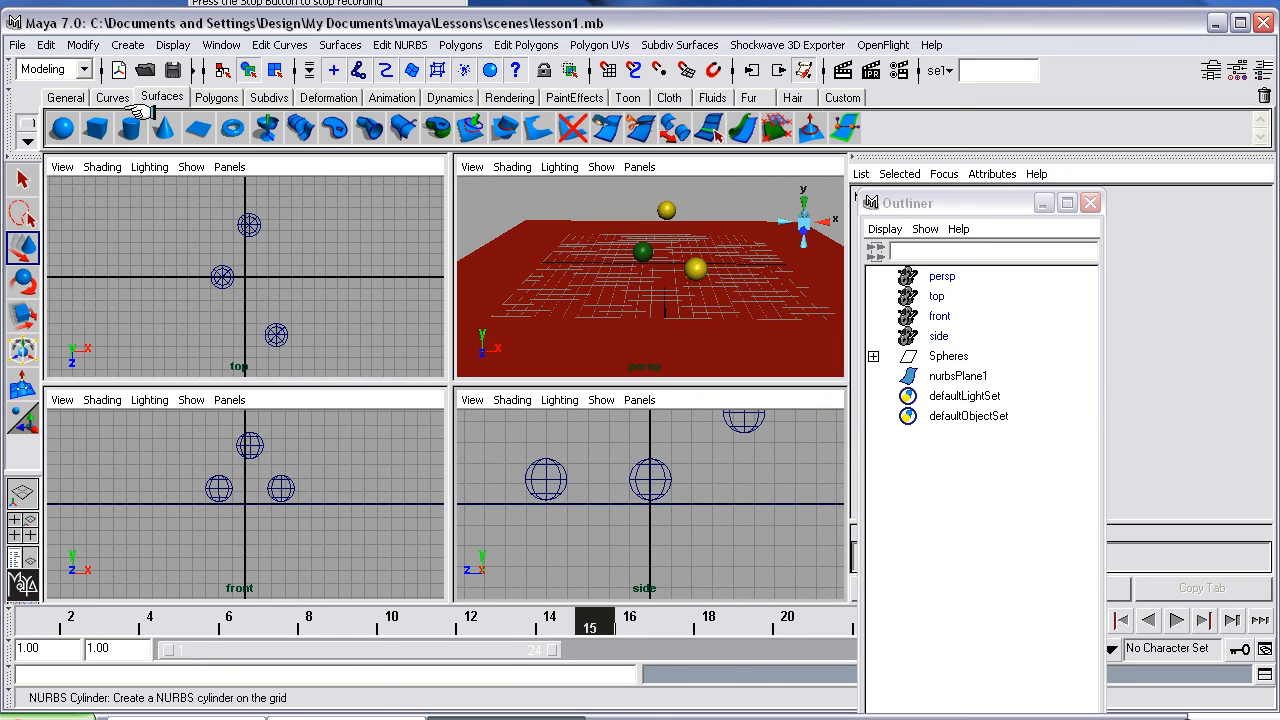
Step: Create a directional light and rotate it about the Y axis so it faces along X toward the spheres
left_click(509, 97)
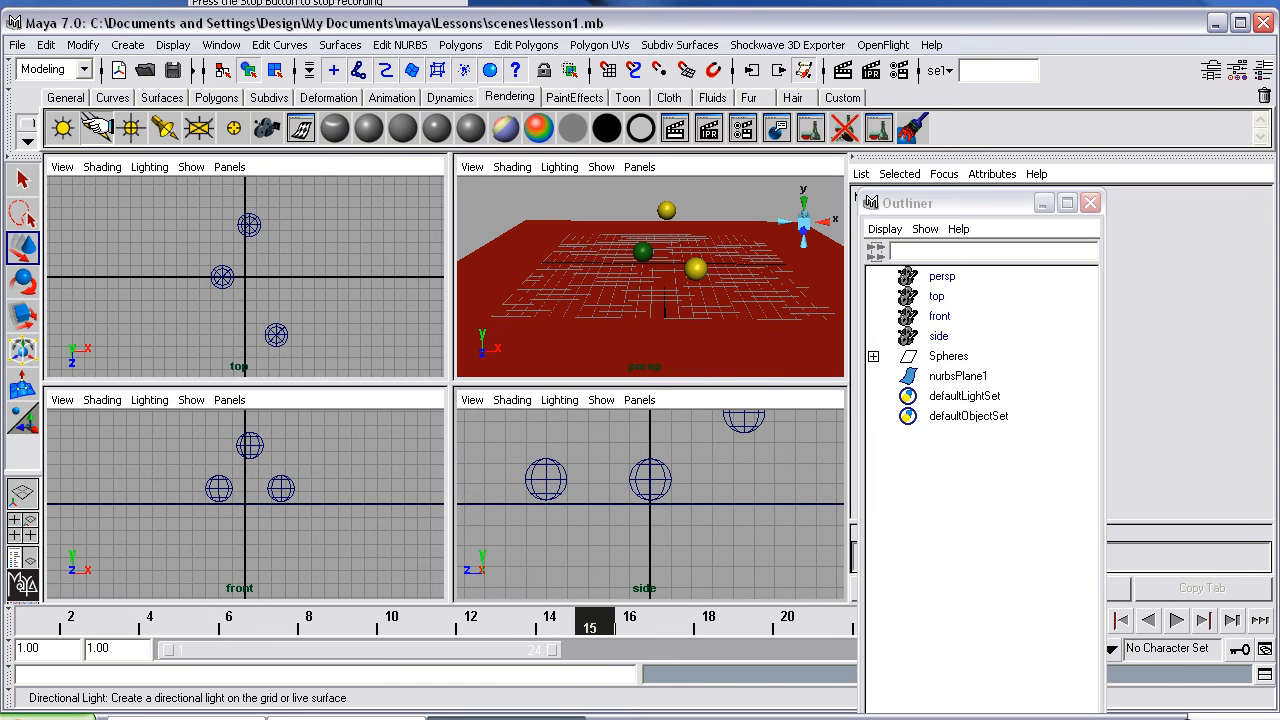
left_click(97, 127)
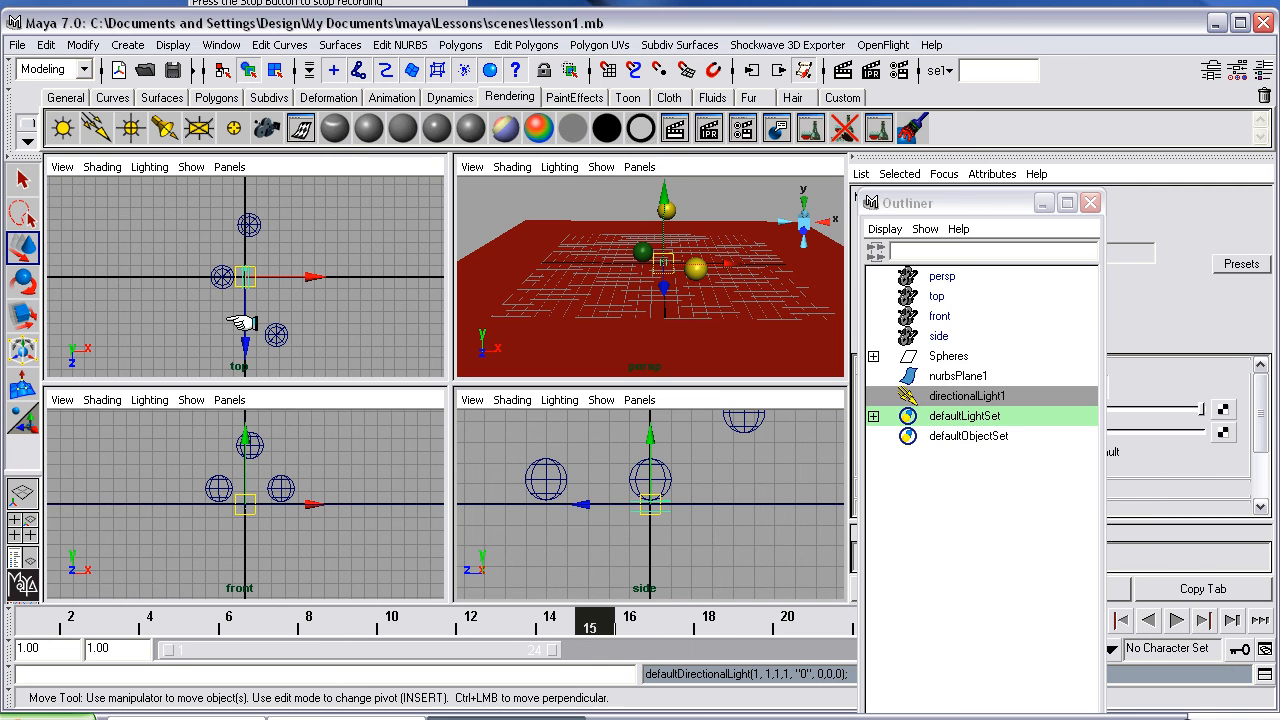
key("e")
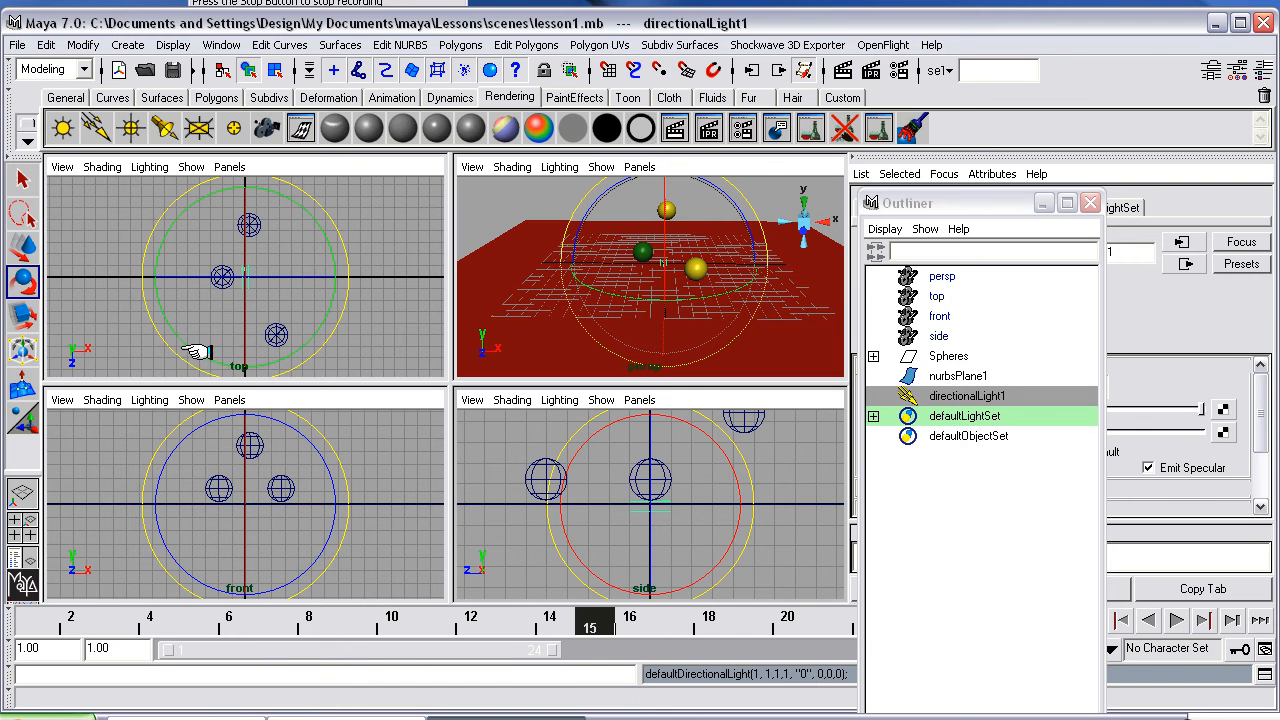
left_click_drag(184, 350, 131, 203)
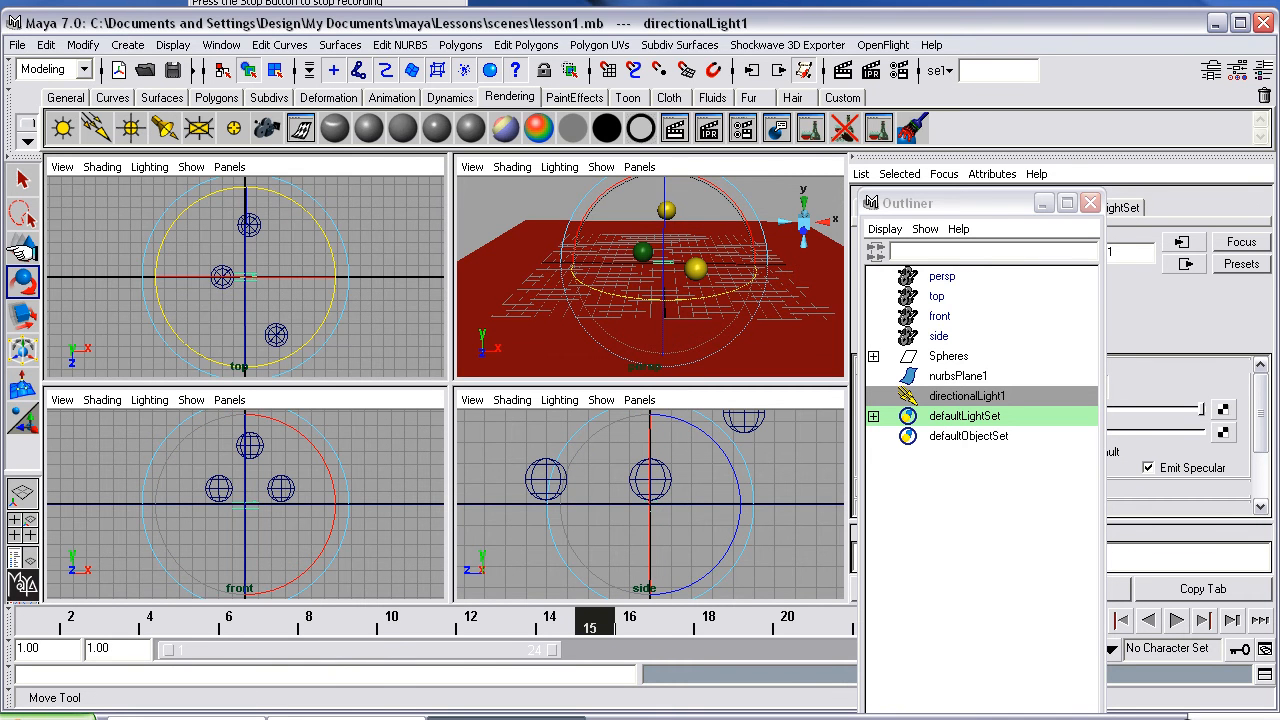
Step: Move the directional light to X about -12.6 and raise its origin to Y about 3.48 with the manipulator
left_click(22, 247)
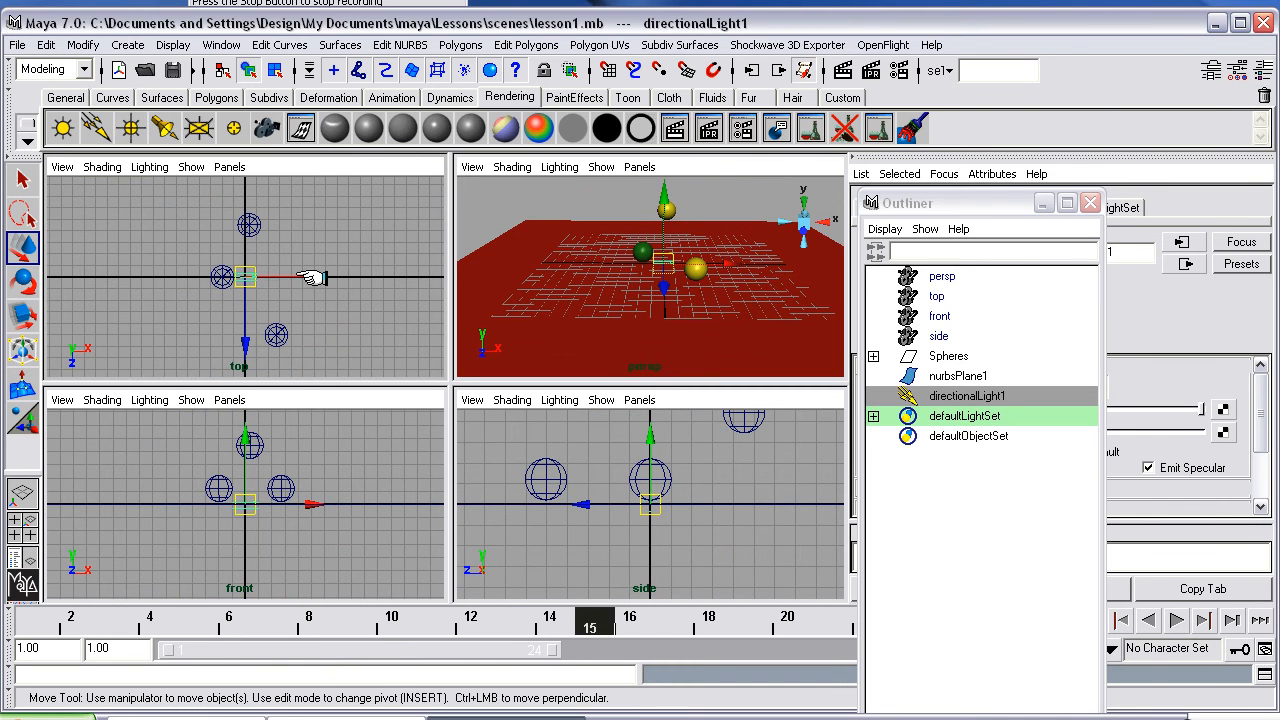
left_click_drag(312, 278, 165, 278)
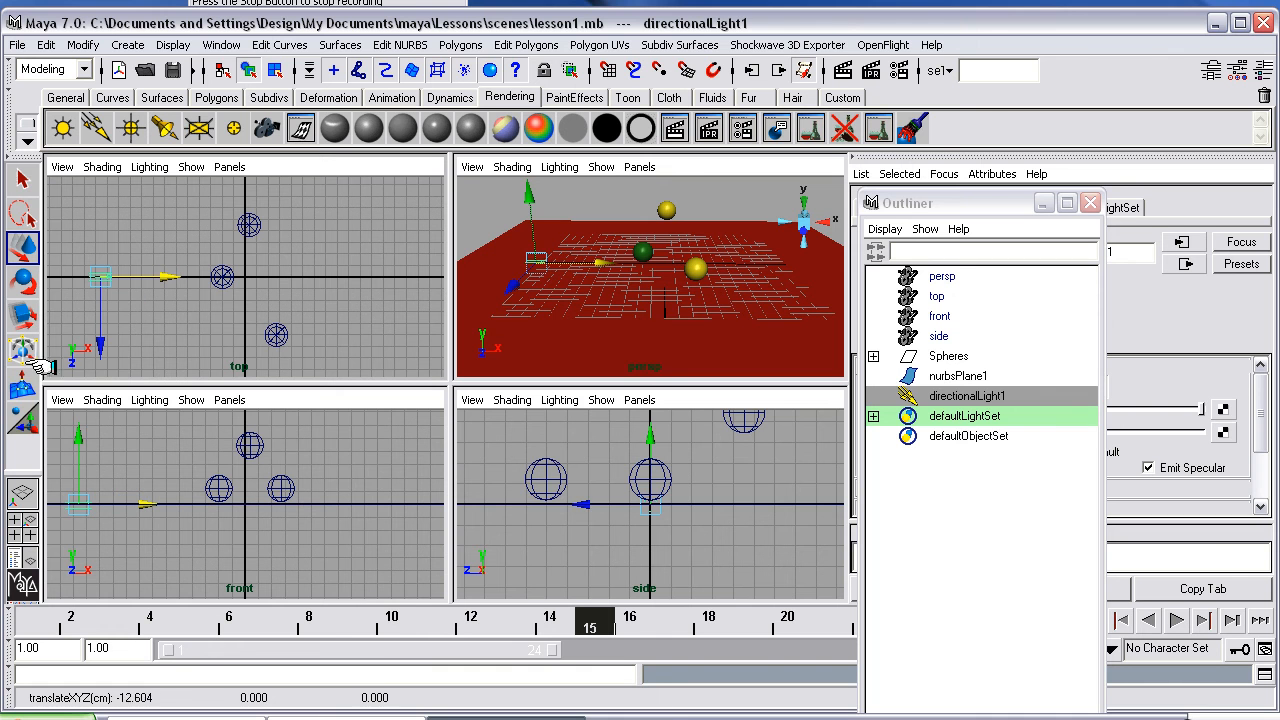
left_click(26, 423)
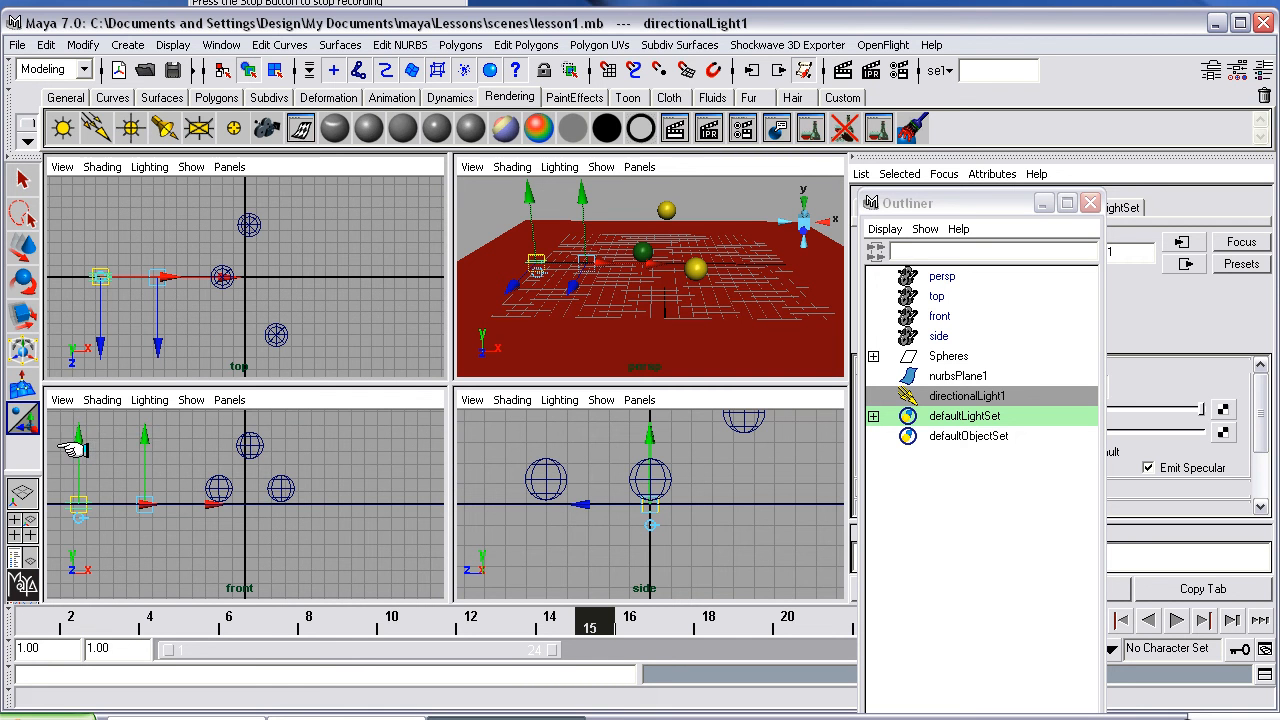
left_click_drag(77, 437, 70, 395)
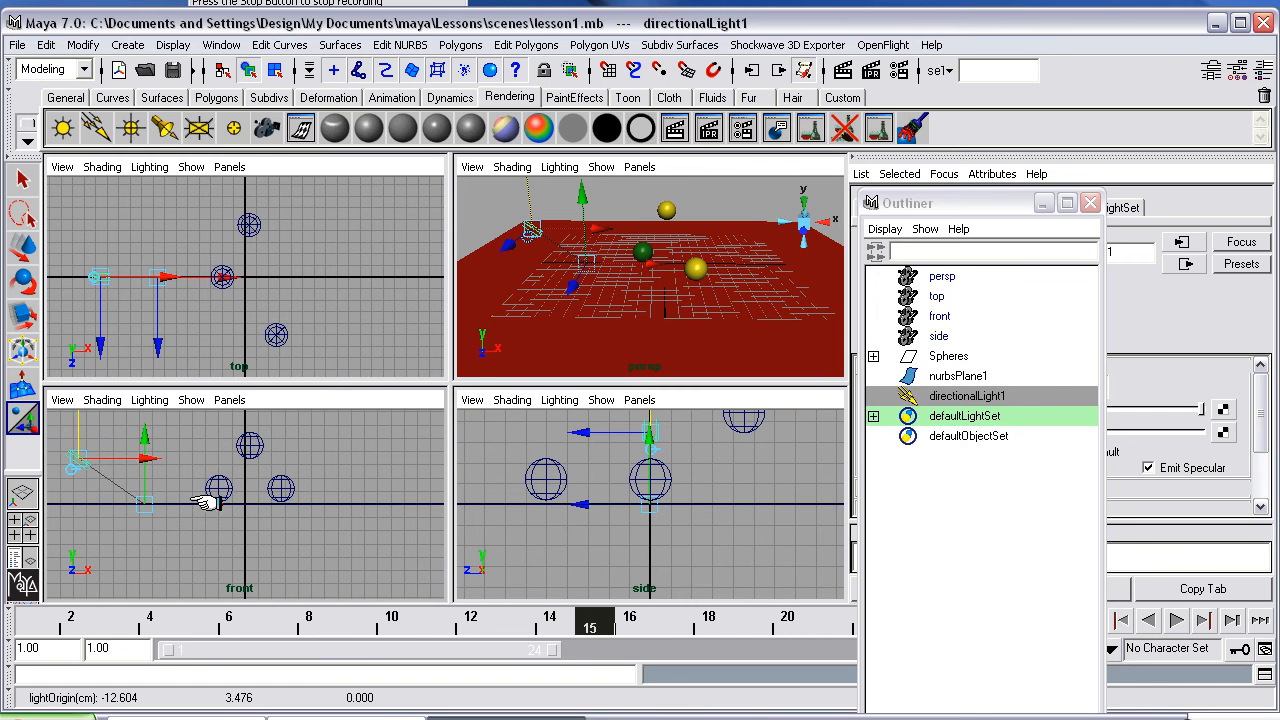
Step: Place the light's aim point at about 1.12, 0, 0.66 between the spheres and shift its origin backward along Z
middle_click_drag(209, 501, 315, 503)
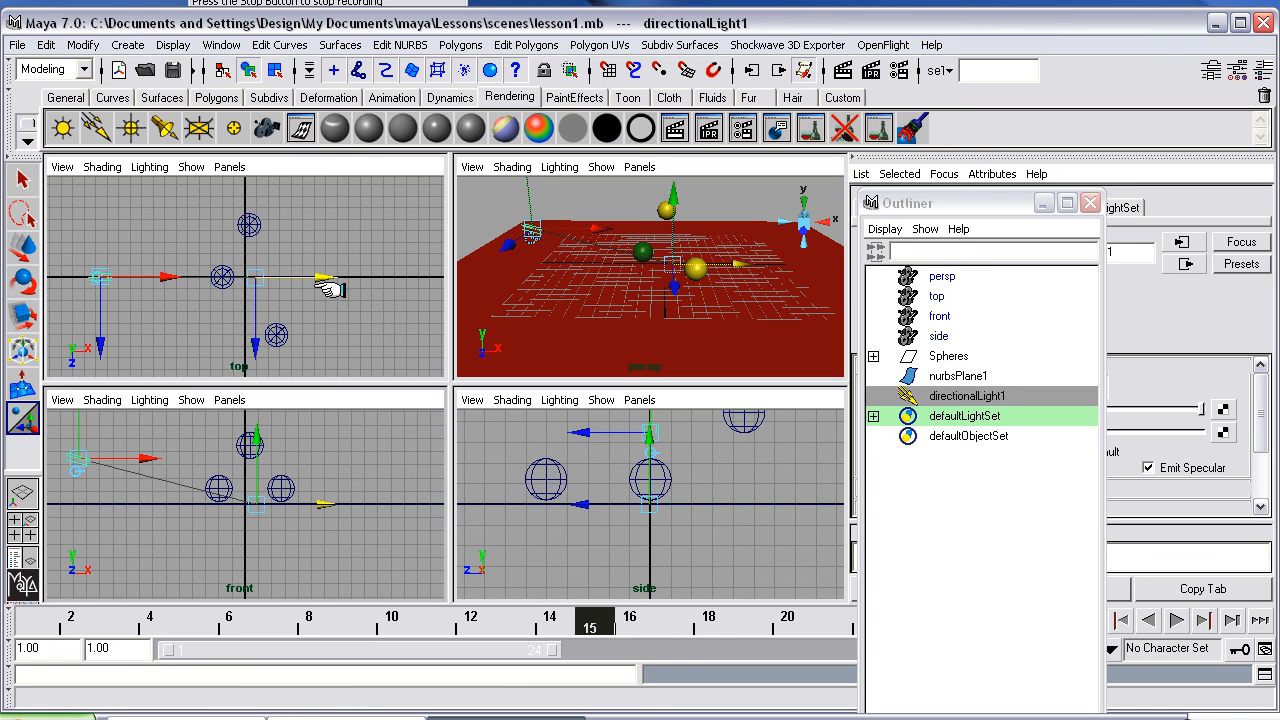
middle_click_drag(250, 276, 258, 286)
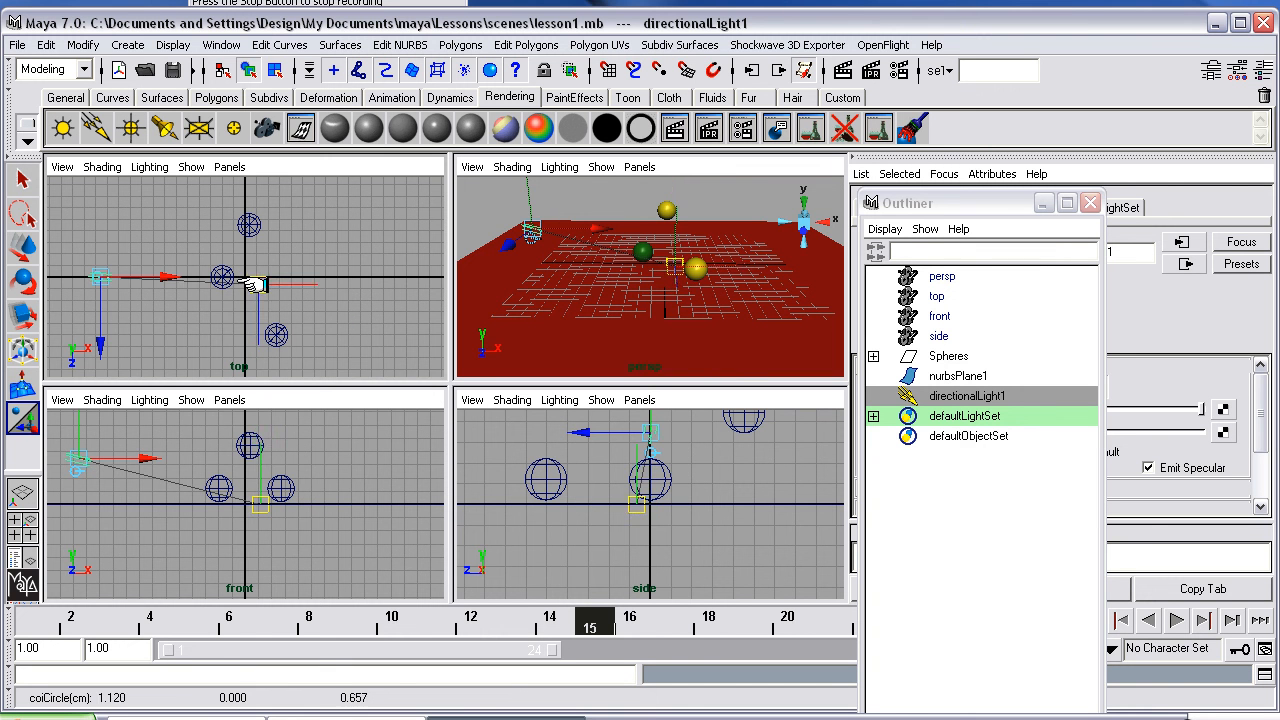
middle_click_drag(97, 347, 97, 261)
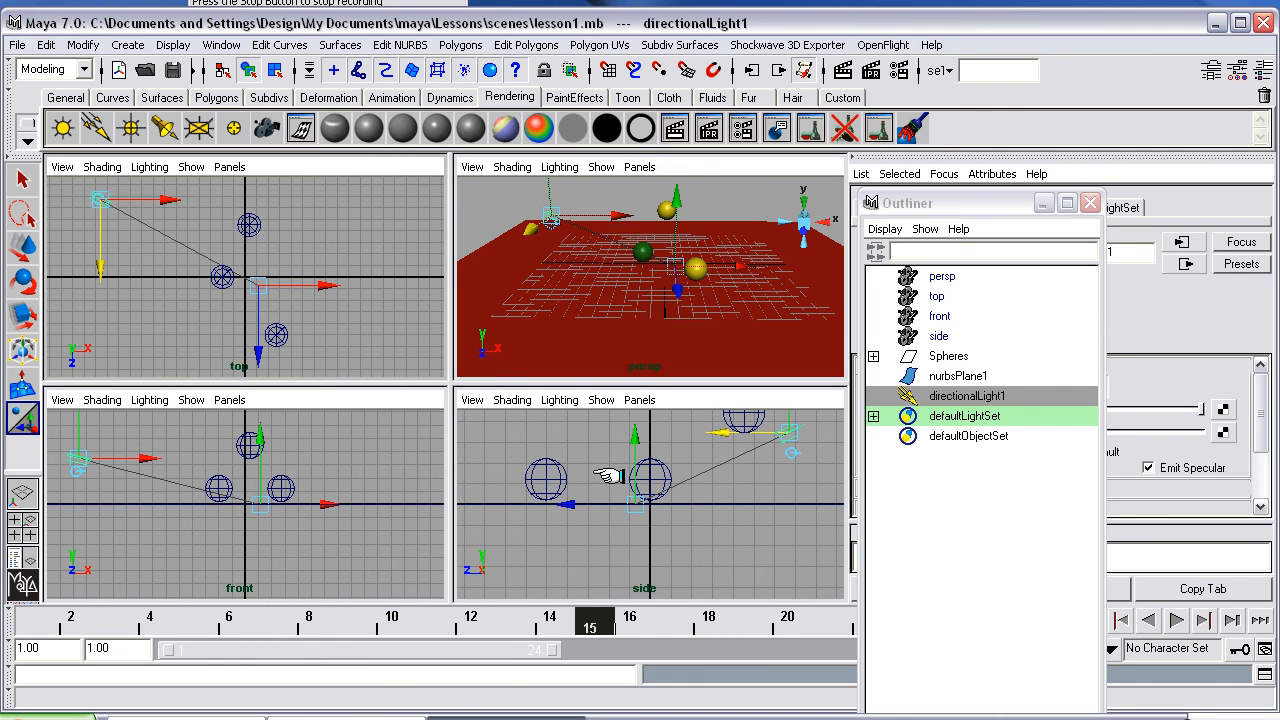
Step: Set the perspective view's lighting to Use All Lights and view the lit scene from an angle
left_click(557, 167)
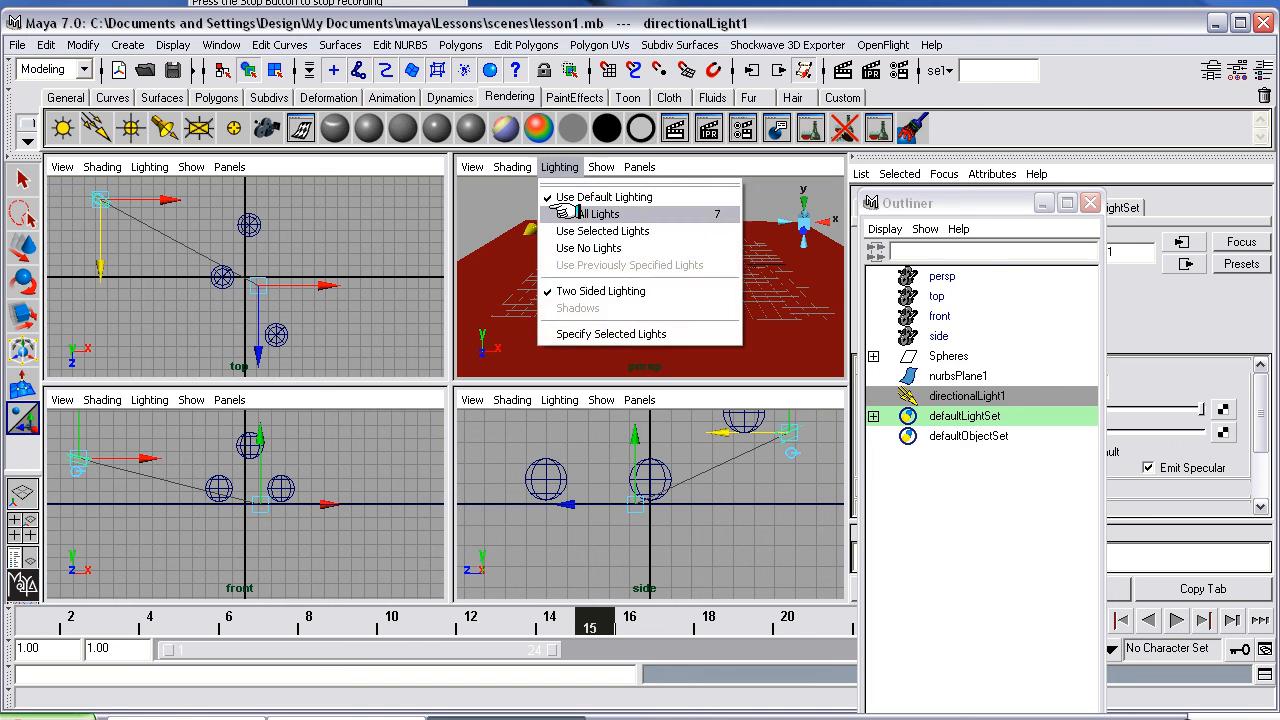
left_click(565, 211)
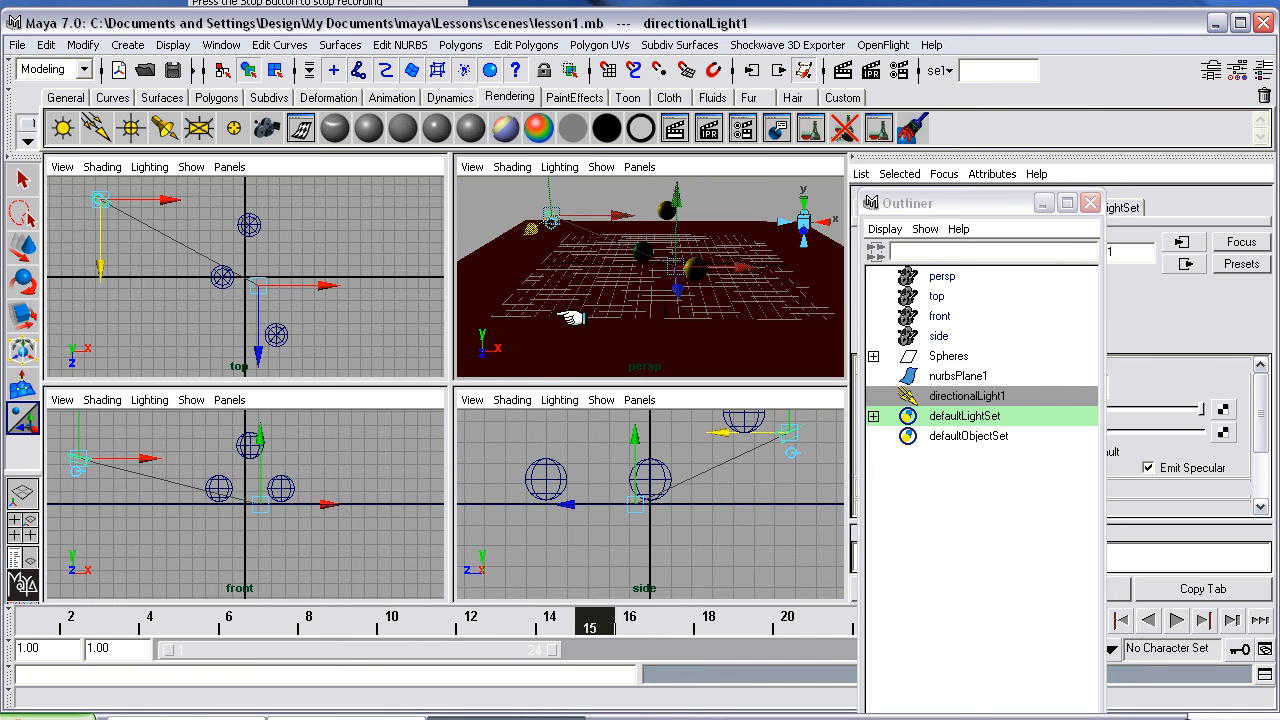
left_click_drag(571, 310, 612, 300, "alt")
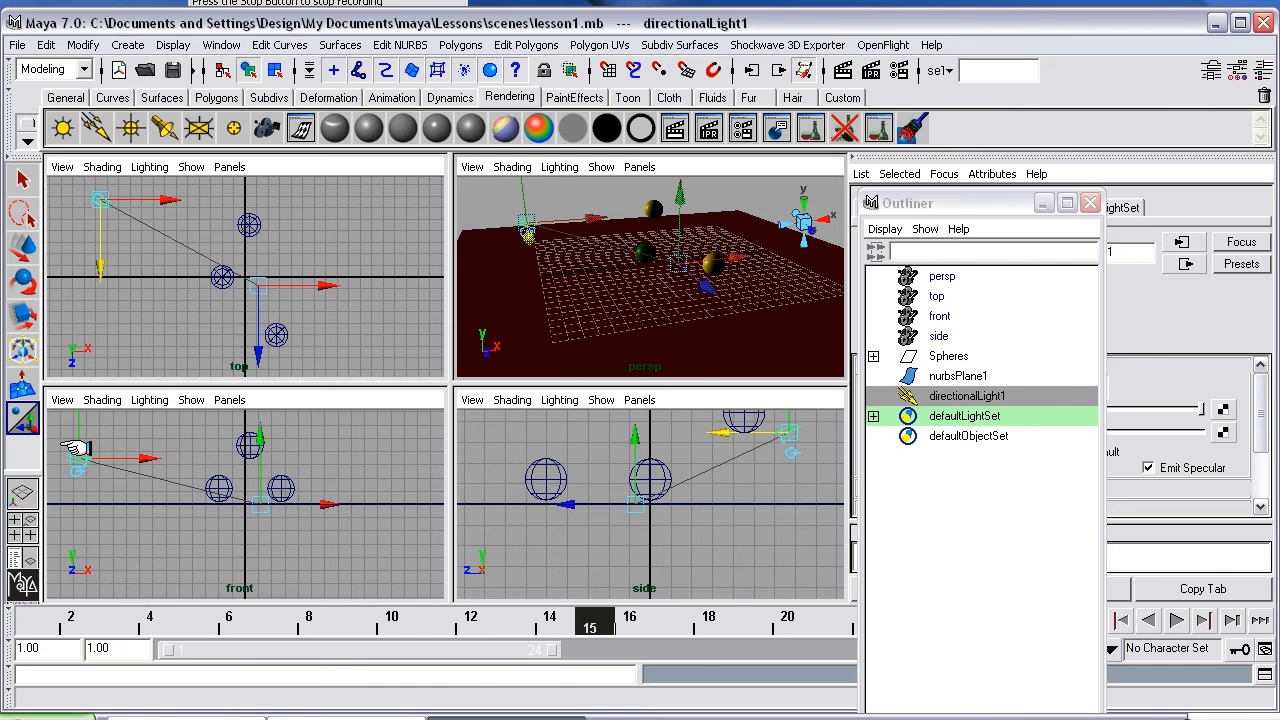
Step: Close the Outliner and enable Use Depth Map Shadows in the directional light's shadow attributes
left_click(1089, 203)
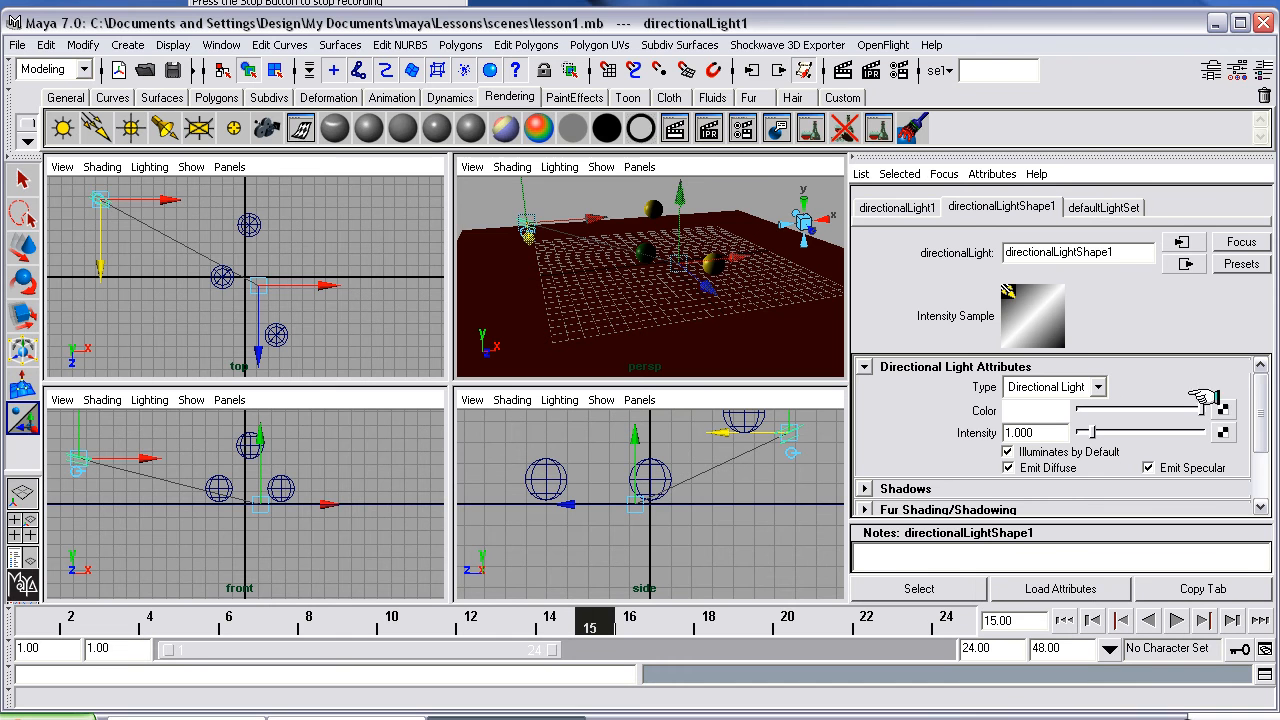
left_click_drag(1262, 390, 1257, 434)
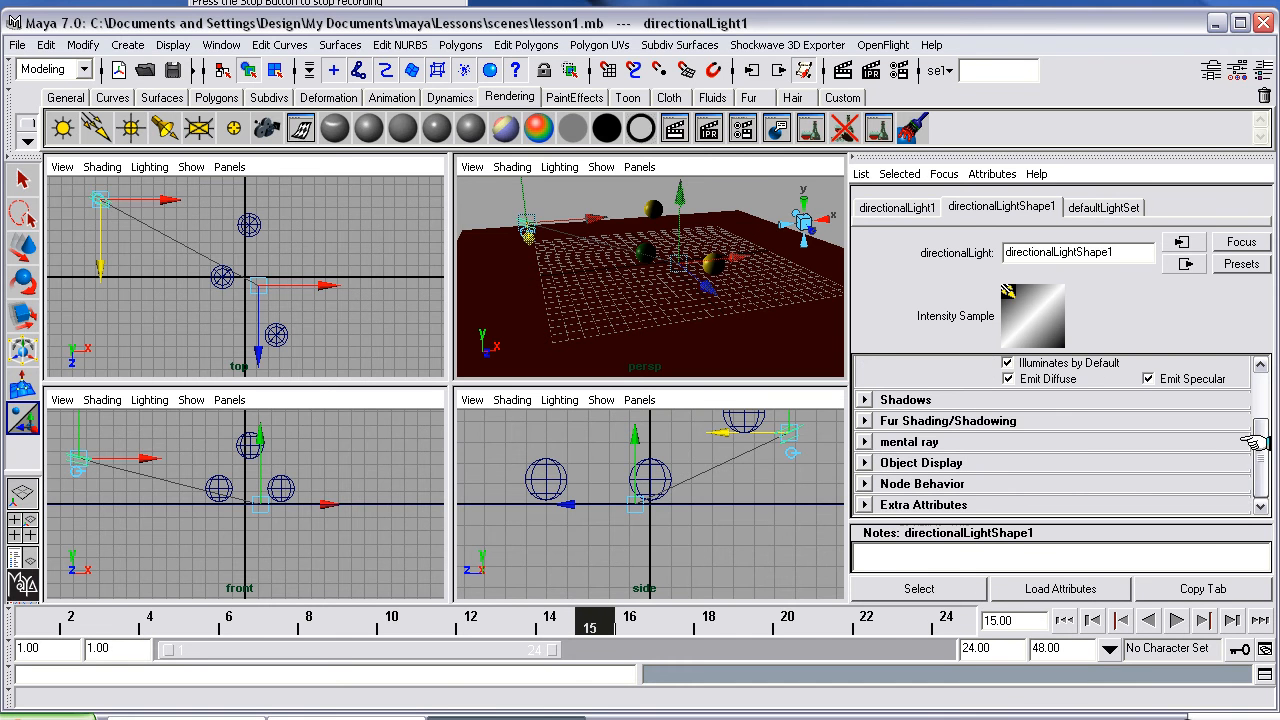
left_click(863, 399)
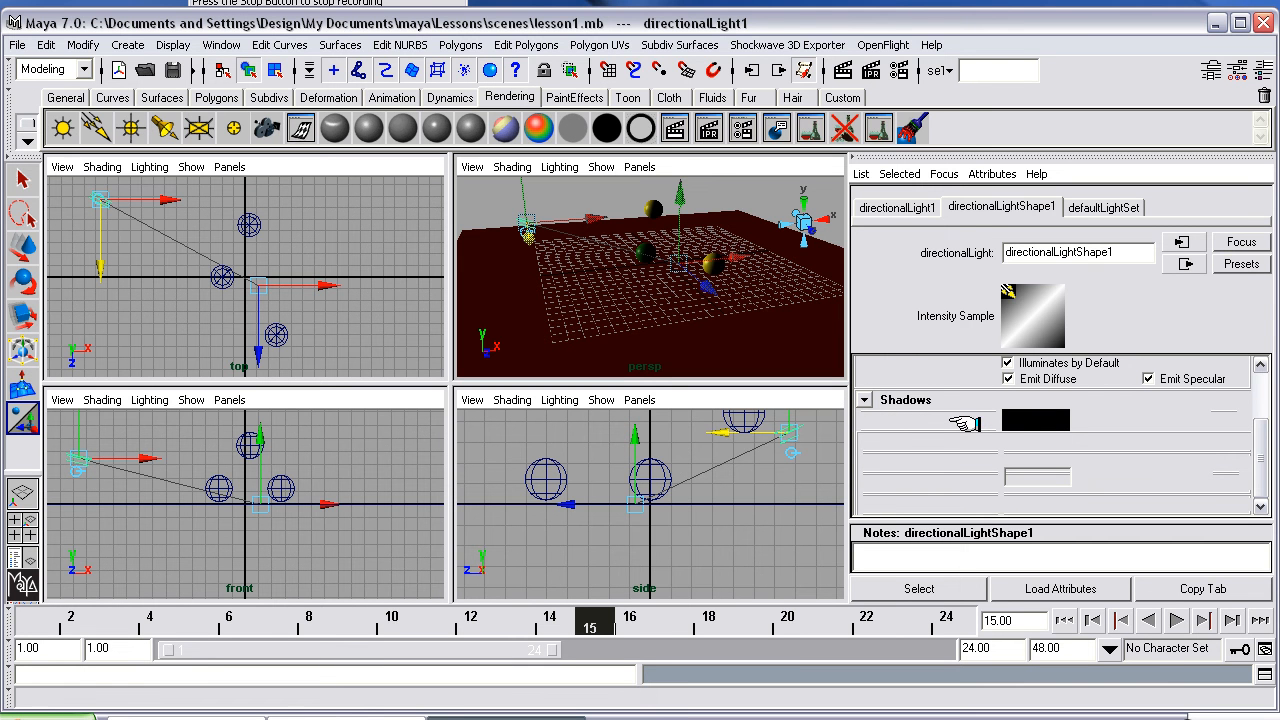
left_click(863, 399)
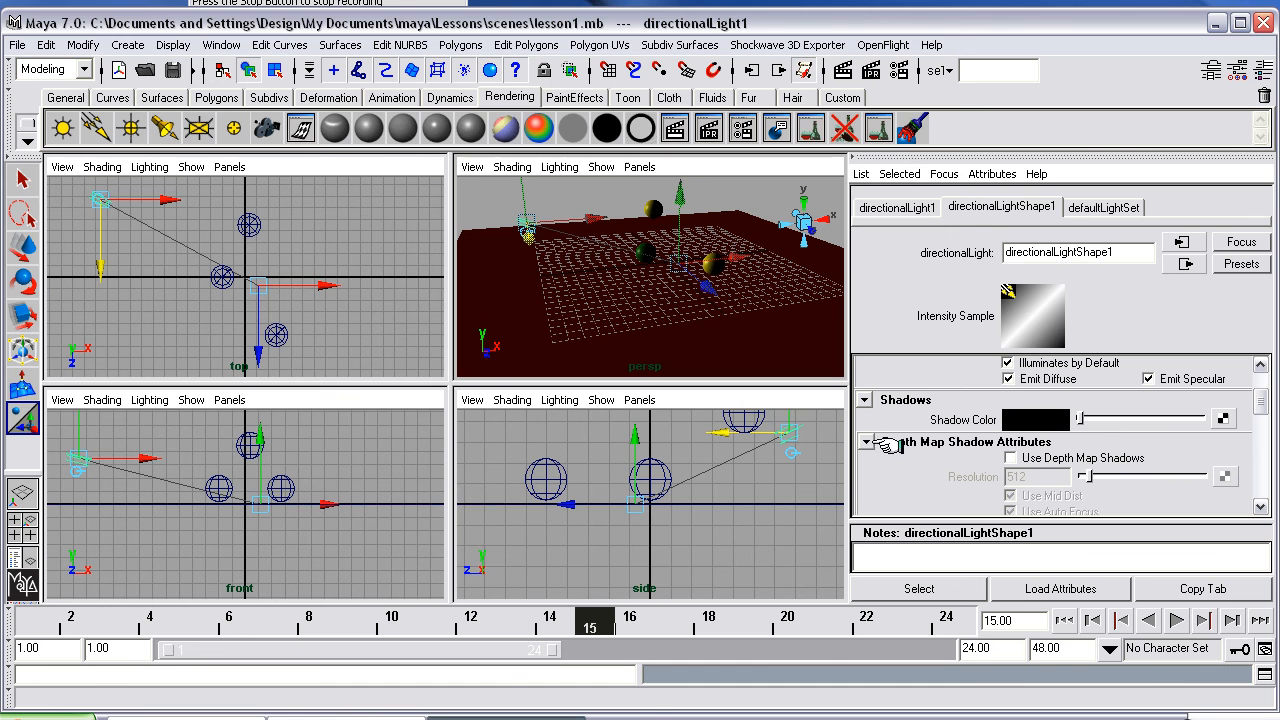
left_click(1008, 456)
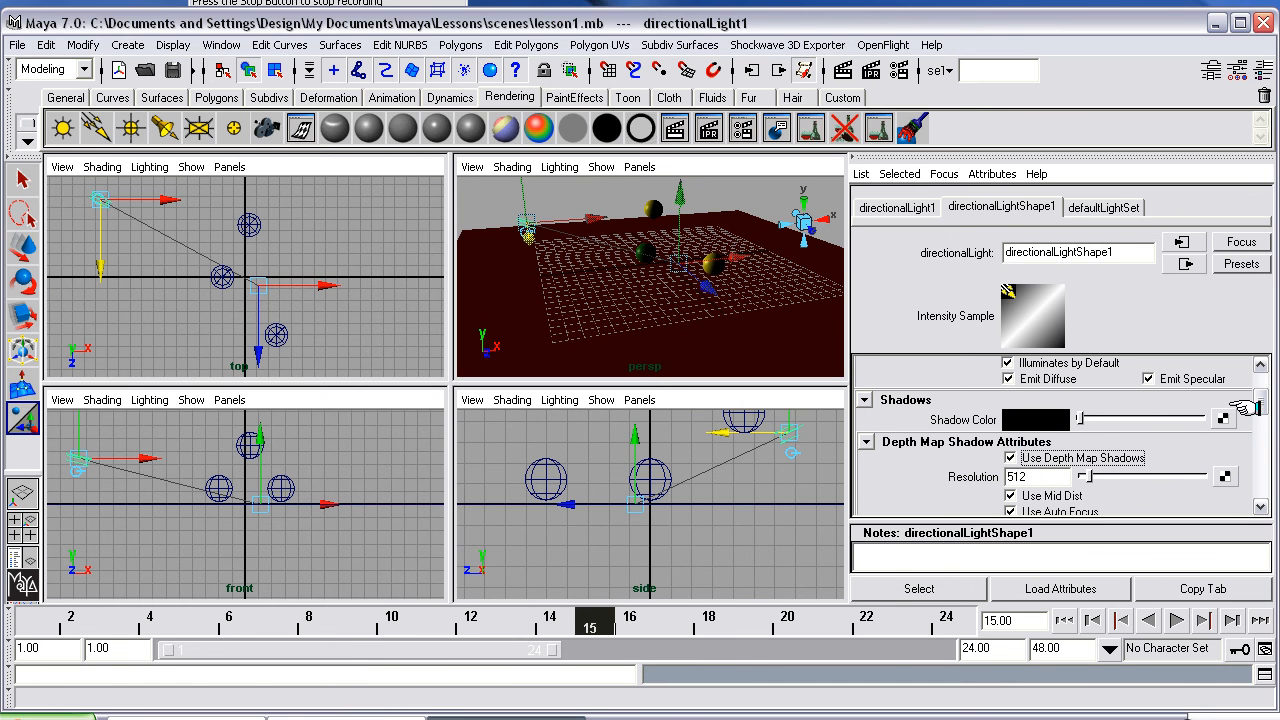
Step: Look through the directional light's depth map shadow, raytrace shadow and Fur Shading/Shadowing attributes
mouse_move(1260, 402)
left_mouse_down()
mouse_move(1258, 467)
mouse_move(1258, 404)
left_mouse_up()
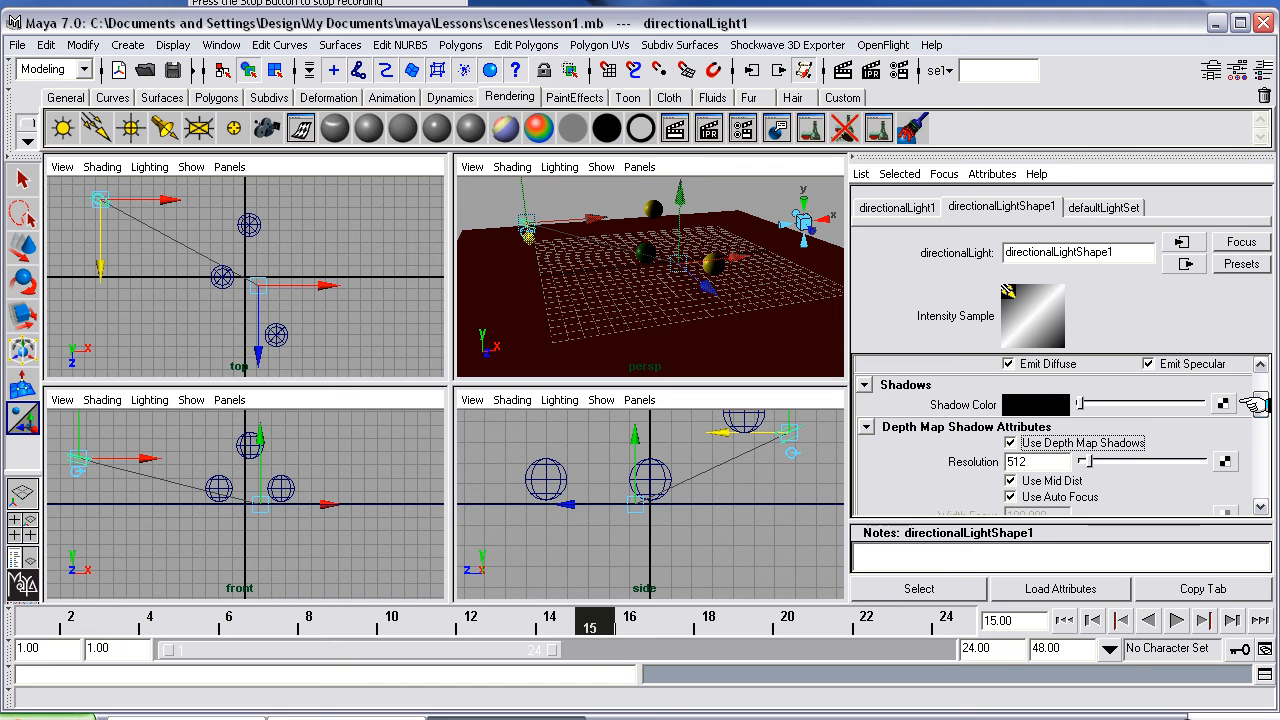
left_click_drag(1258, 404, 1256, 469)
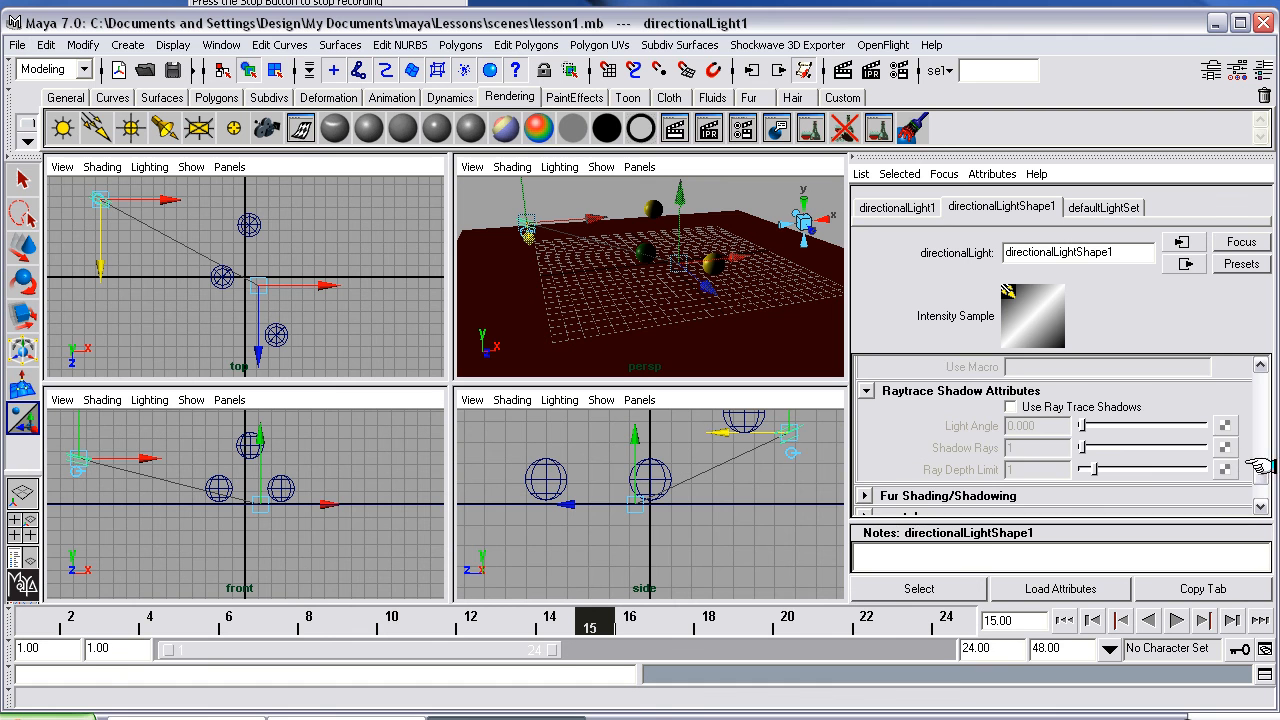
left_click_drag(1262, 466, 1260, 482)
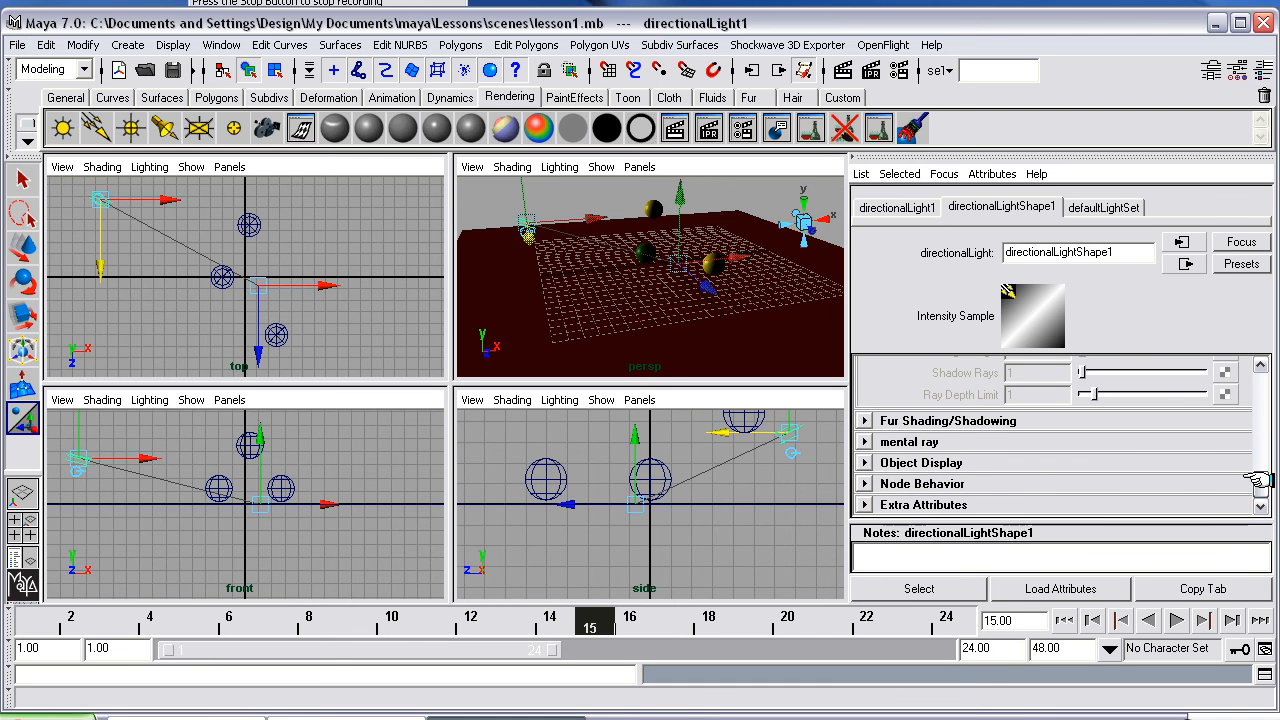
left_click(860, 420)
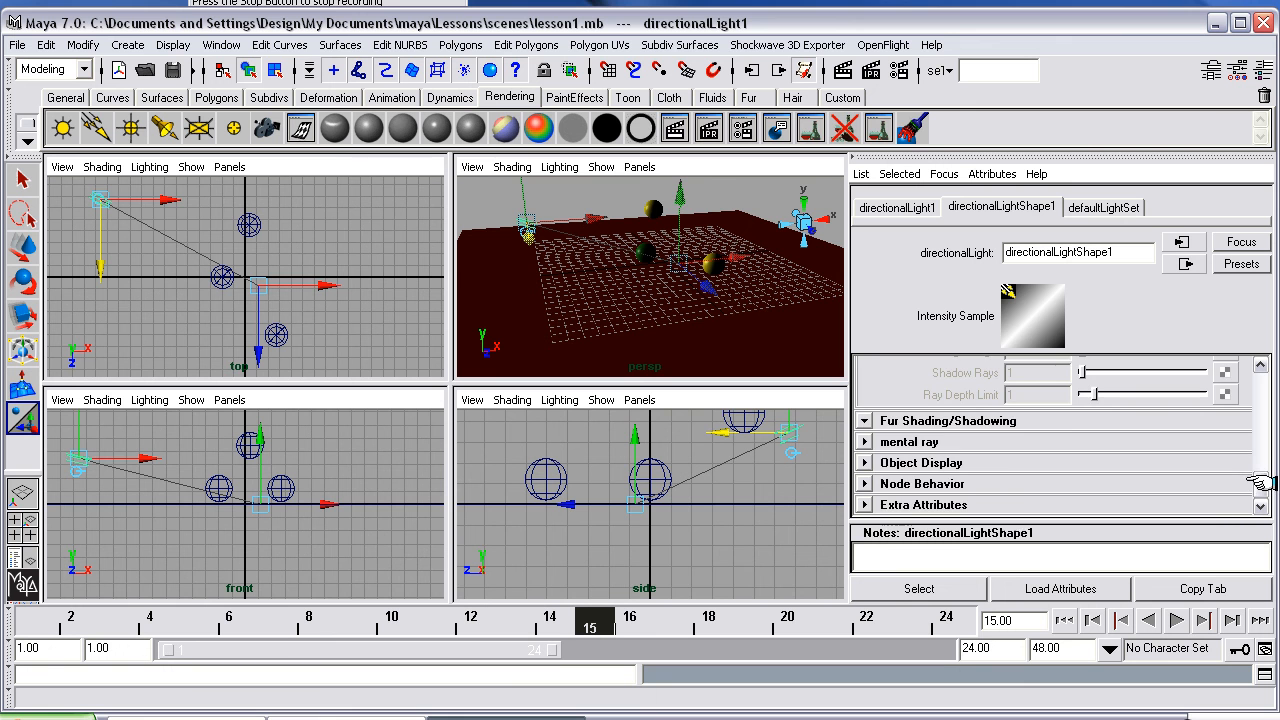
left_click_drag(1260, 482, 1258, 400)
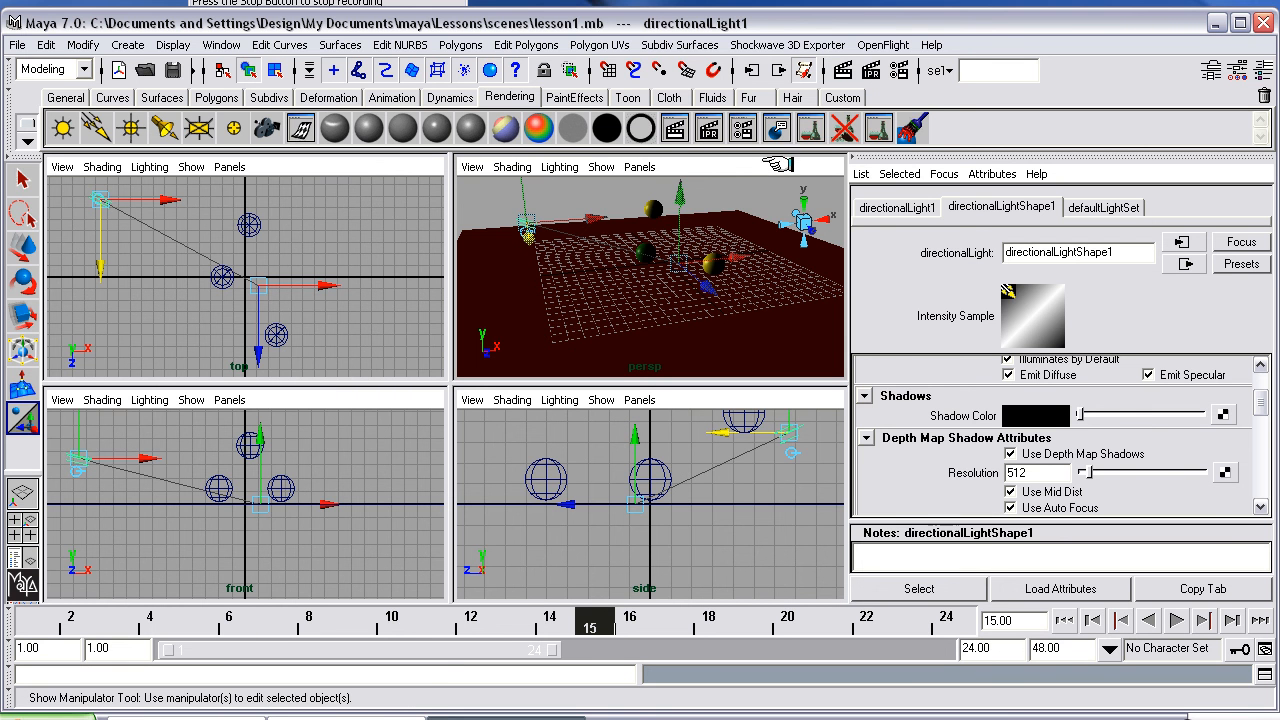
Step: Maximize the perspective view and frame the three spheres, the floor plane and the light from a higher angle
key("space")
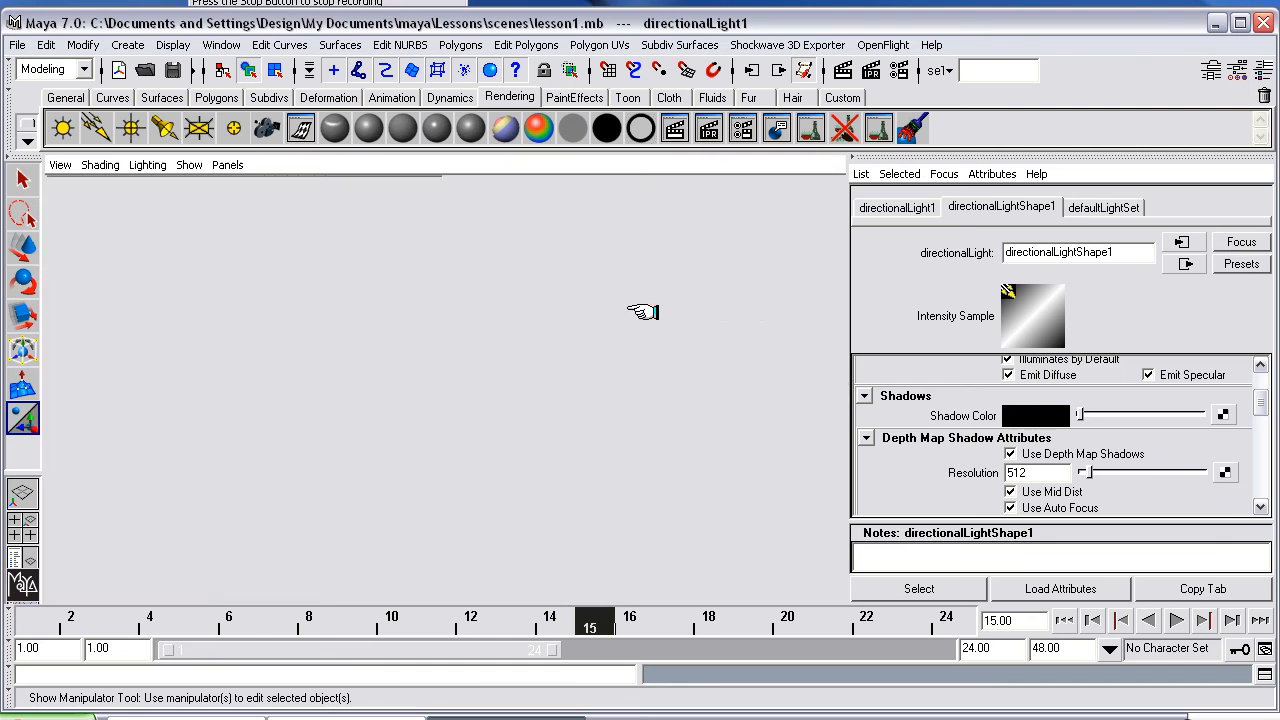
right_click_drag(494, 383, 550, 390, "alt")
left_click_drag(499, 405, 578, 339, "alt")
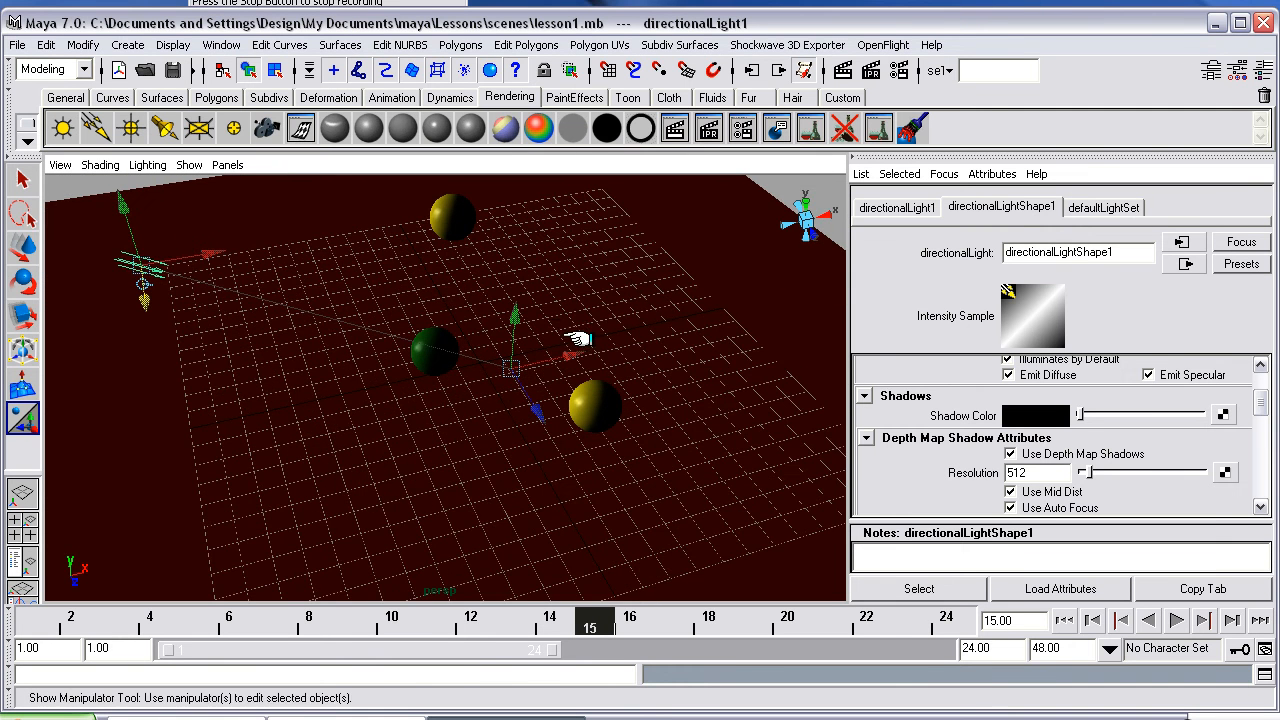
right_click_drag(580, 337, 488, 303, "alt")
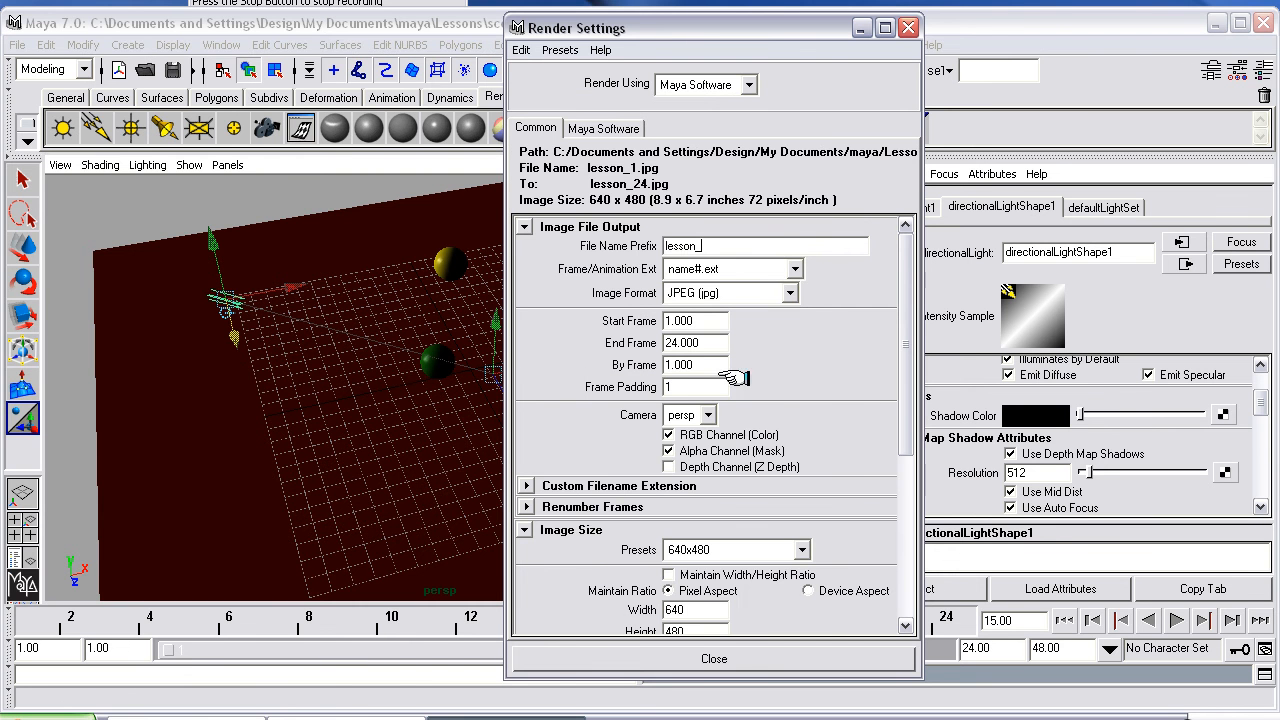
Step: Set the Maya Software anti-aliasing quality preset to Production Quality in the render settings
left_click(606, 133)
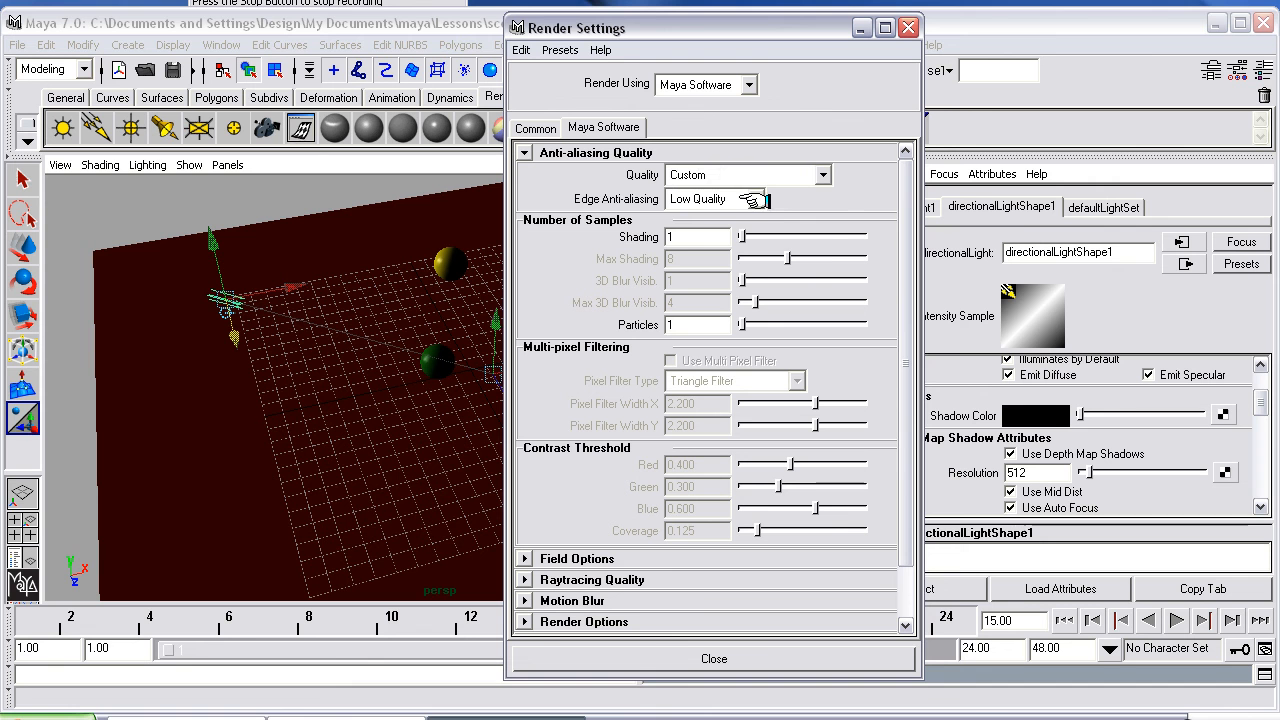
left_click(820, 174)
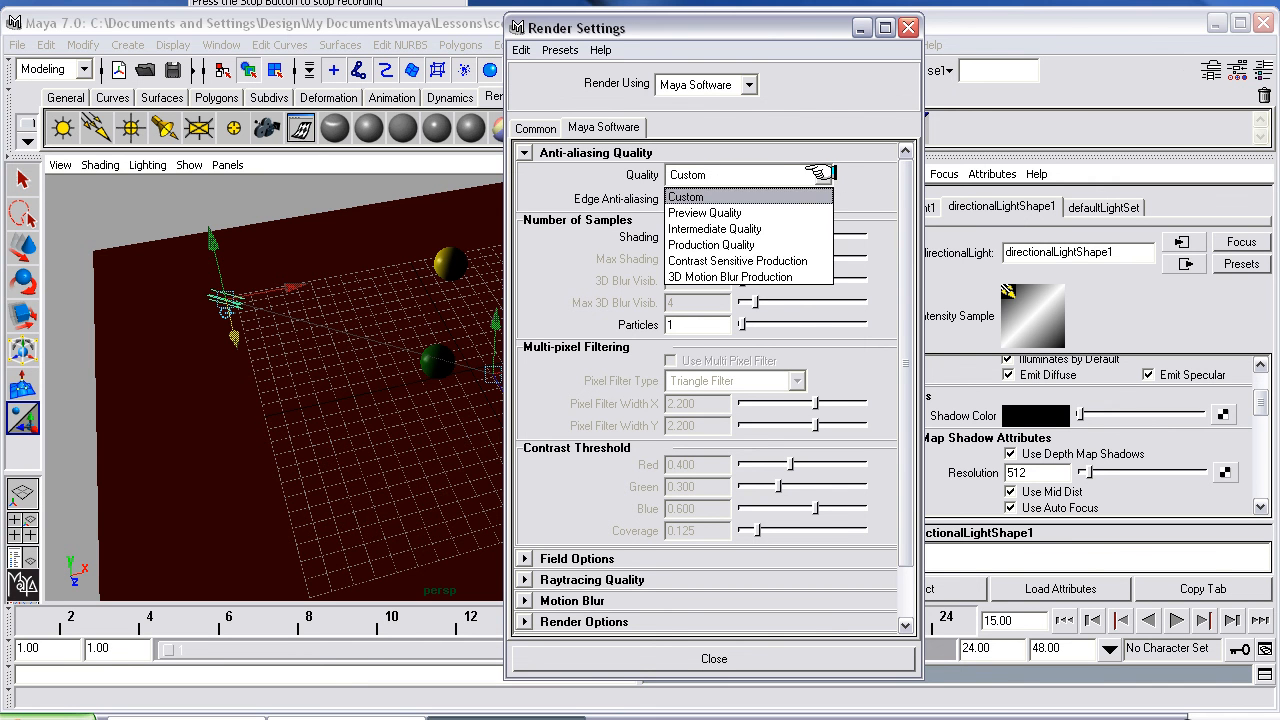
left_click(746, 241)
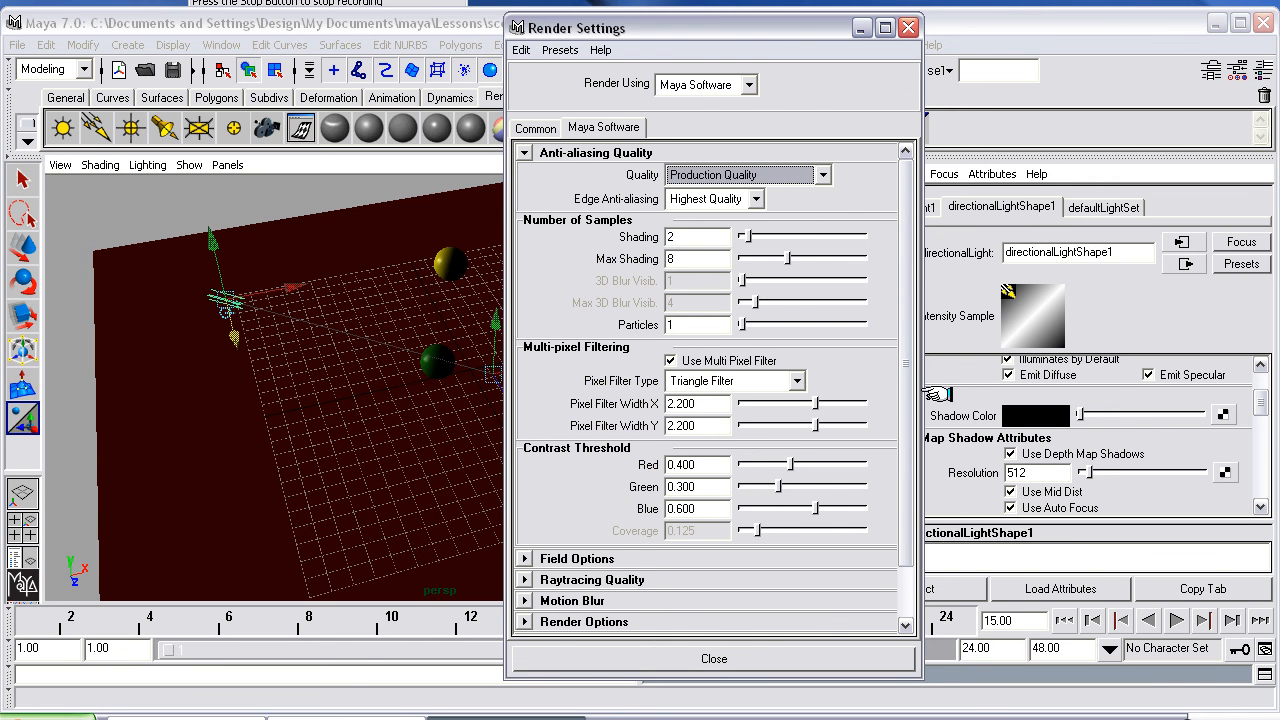
Step: Enable Raytracing under the Maya Software raytracing quality settings
left_click_drag(900, 352, 900, 449)
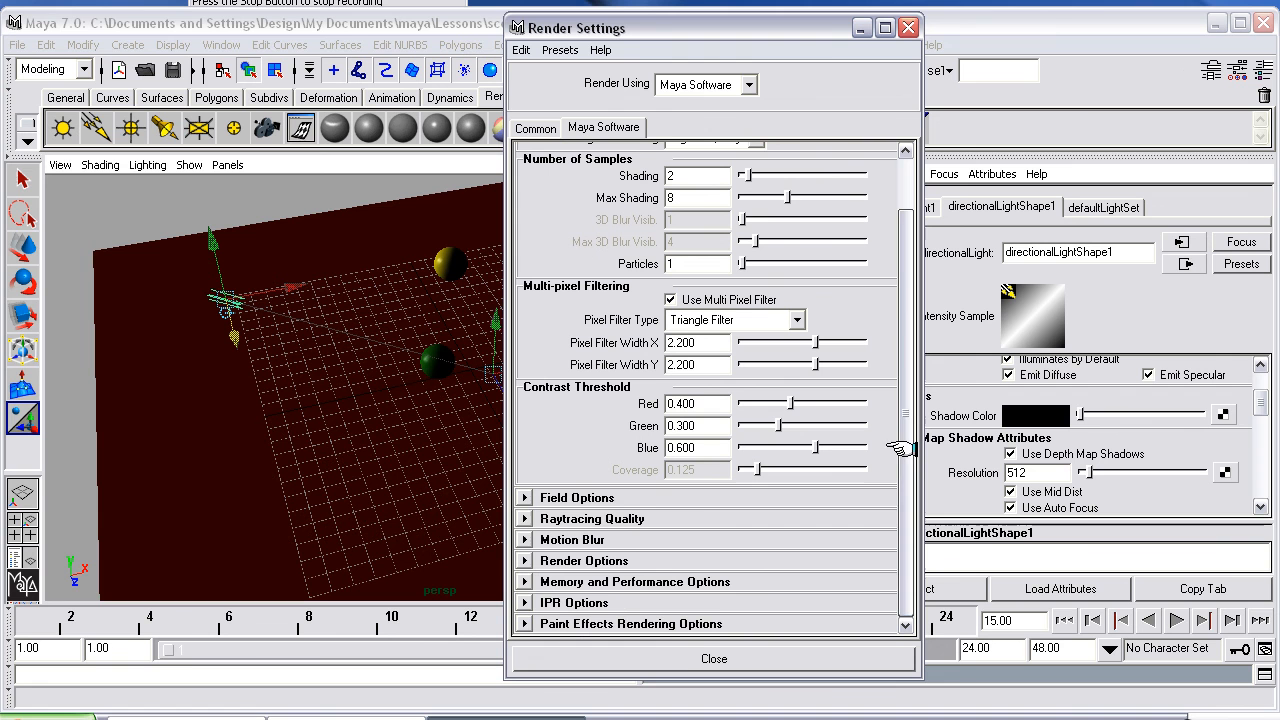
left_click(524, 518)
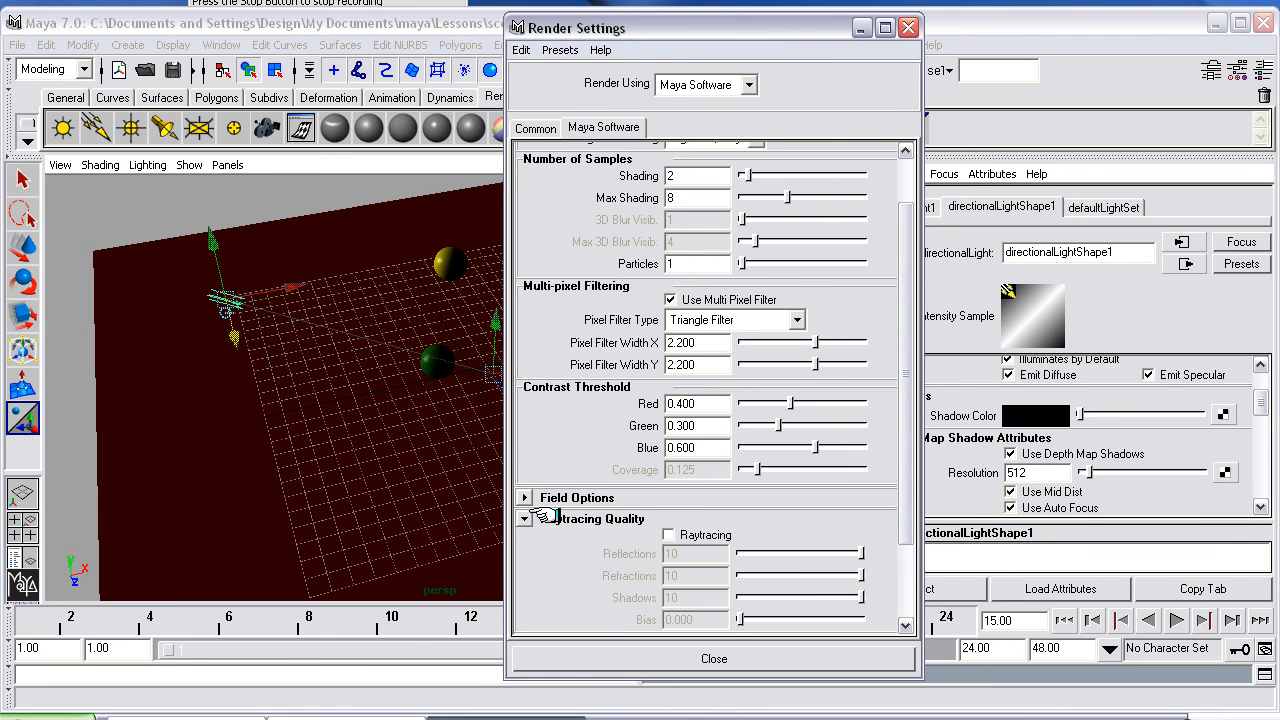
left_click(522, 516)
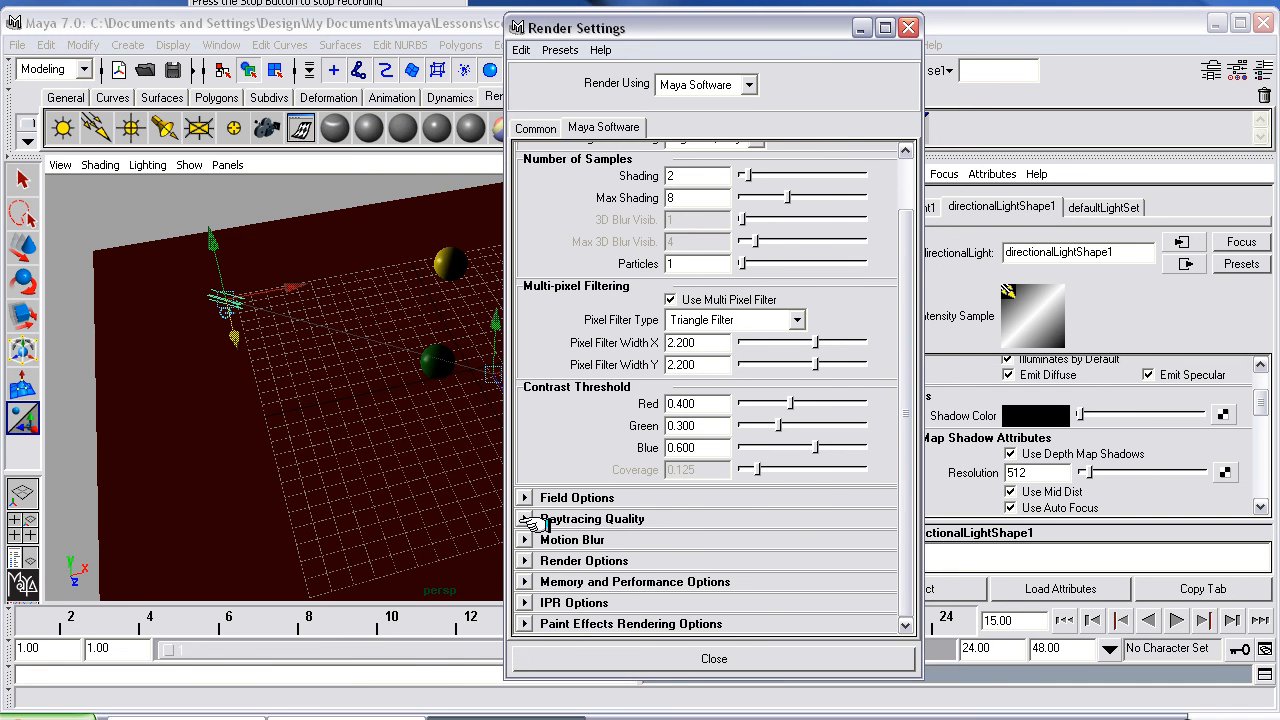
left_click(525, 519)
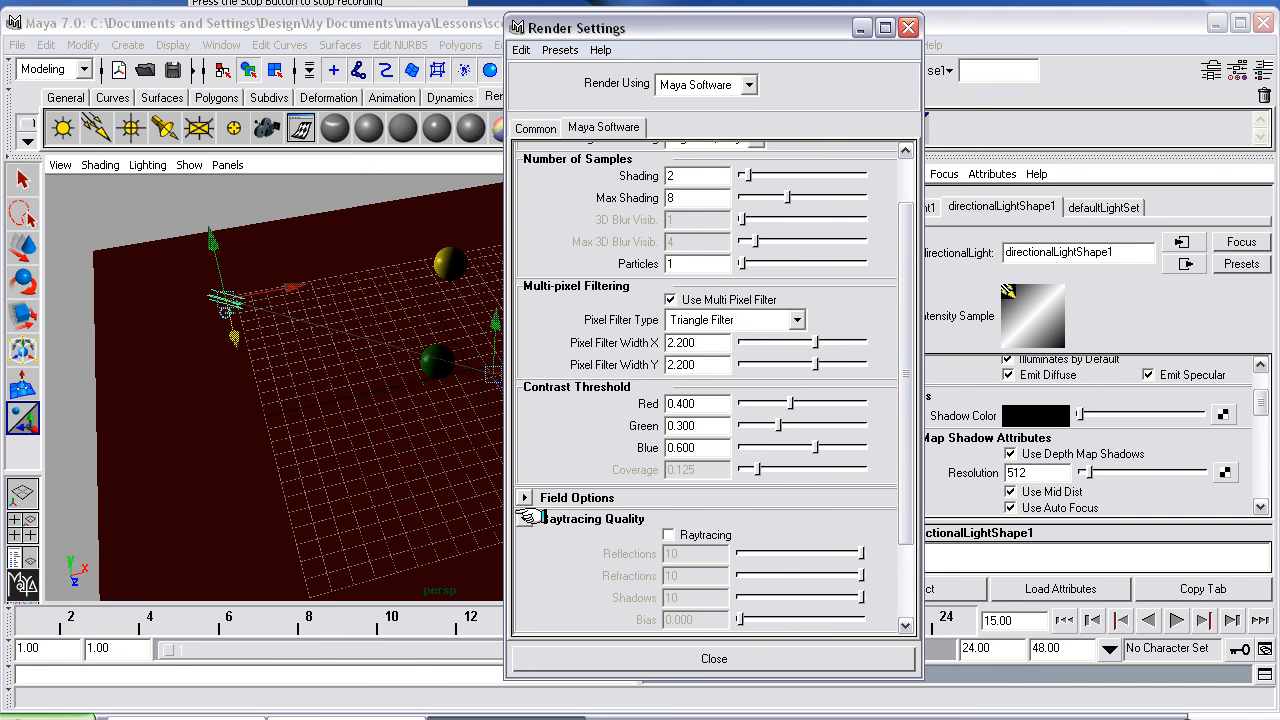
left_click(668, 535)
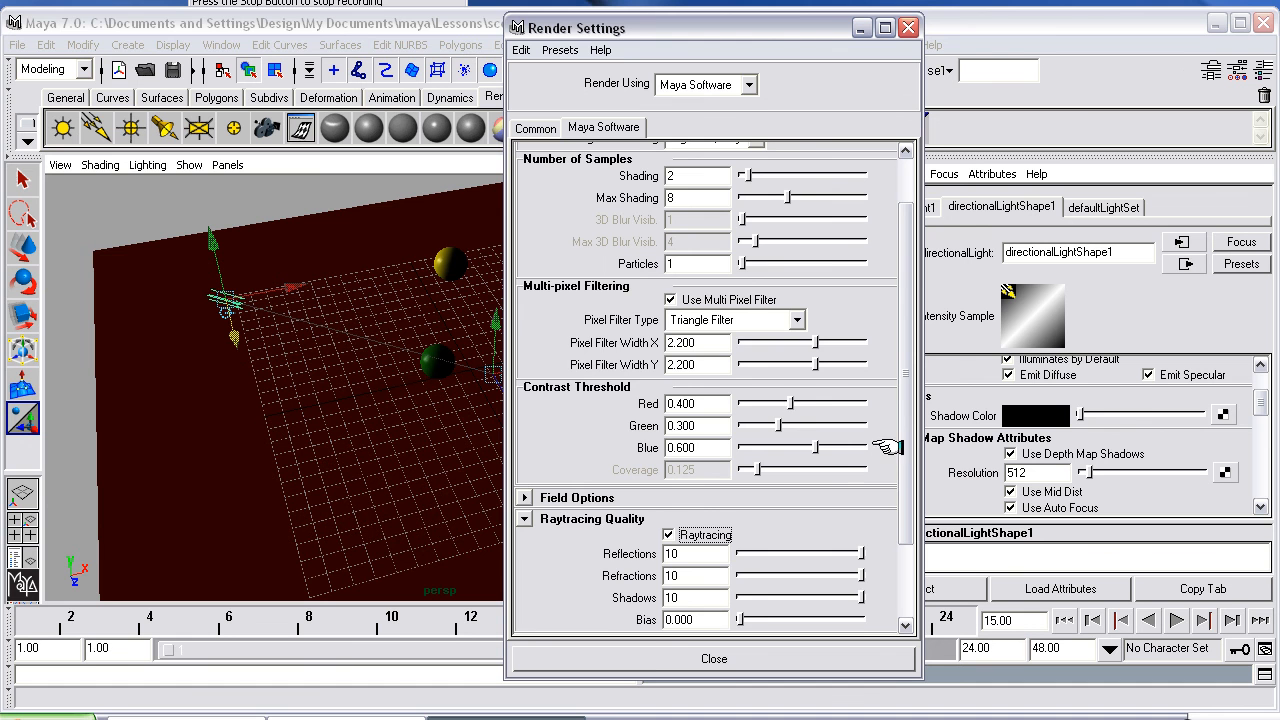
scroll(898, 440, "up", 2)
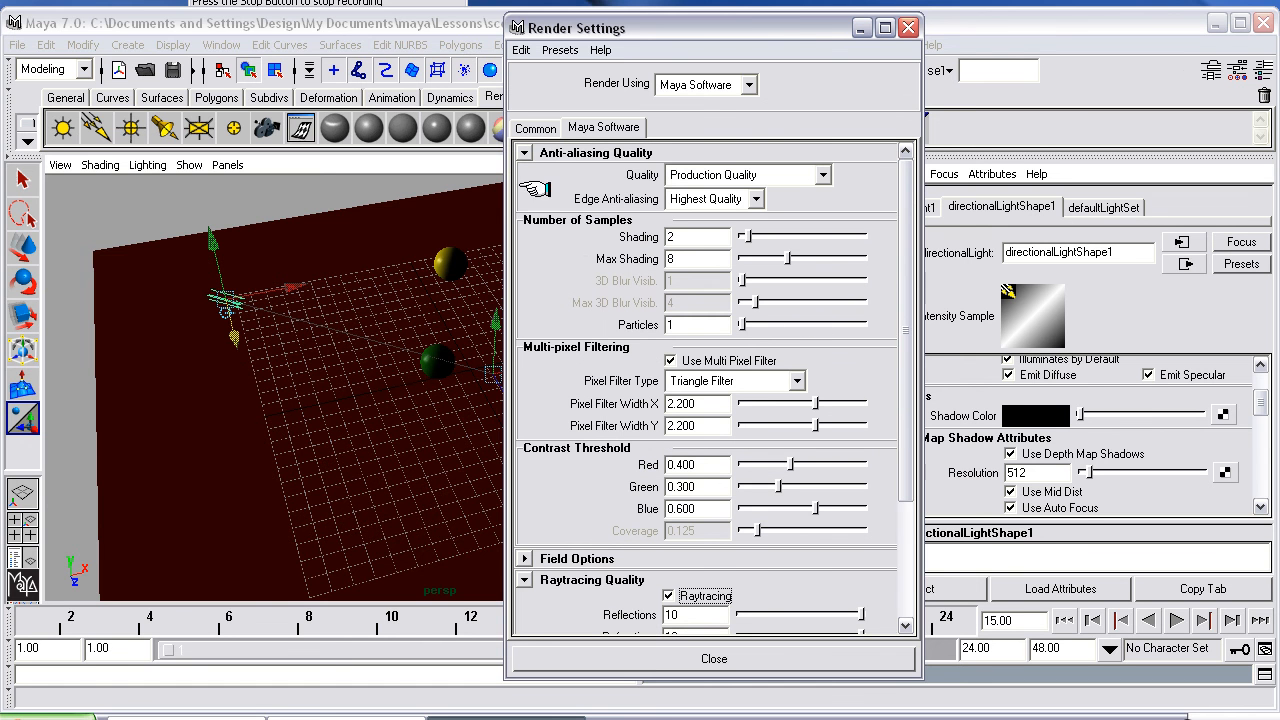
Step: Check the common render and image size settings, then render the current frame of the perspective view and dismiss the rendered image
left_click(551, 126)
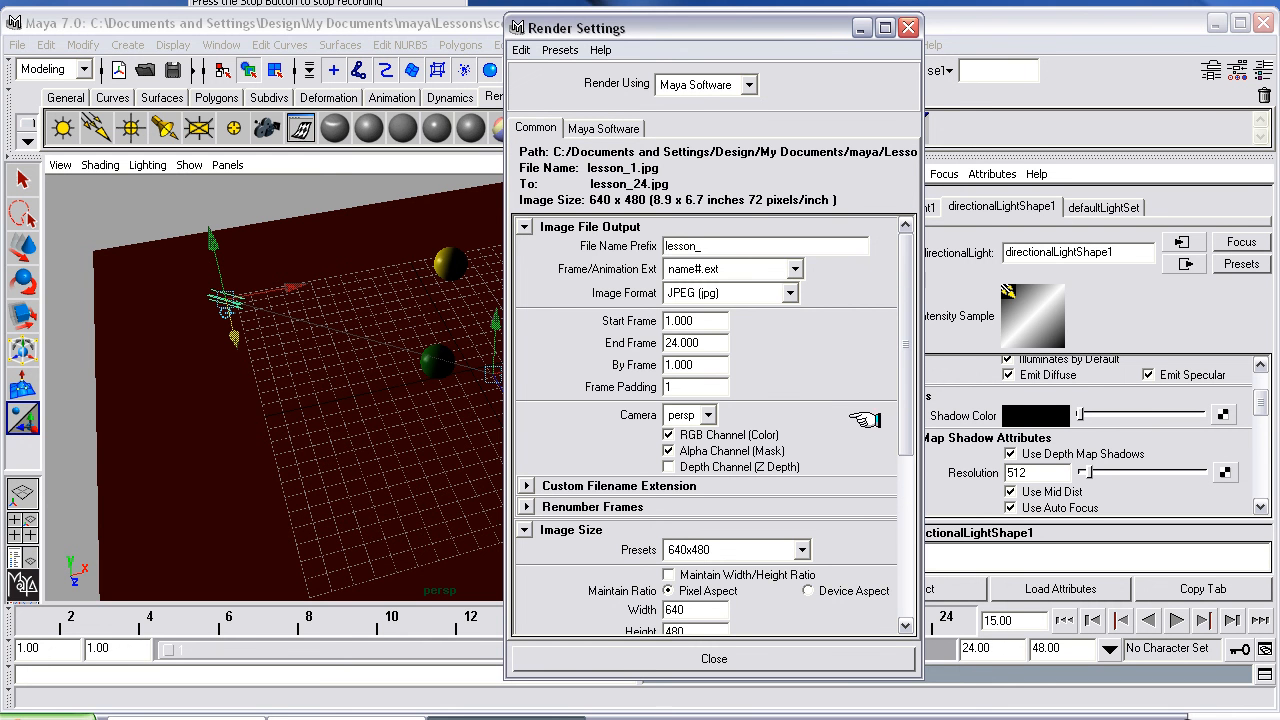
scroll(898, 406, "down", 5)
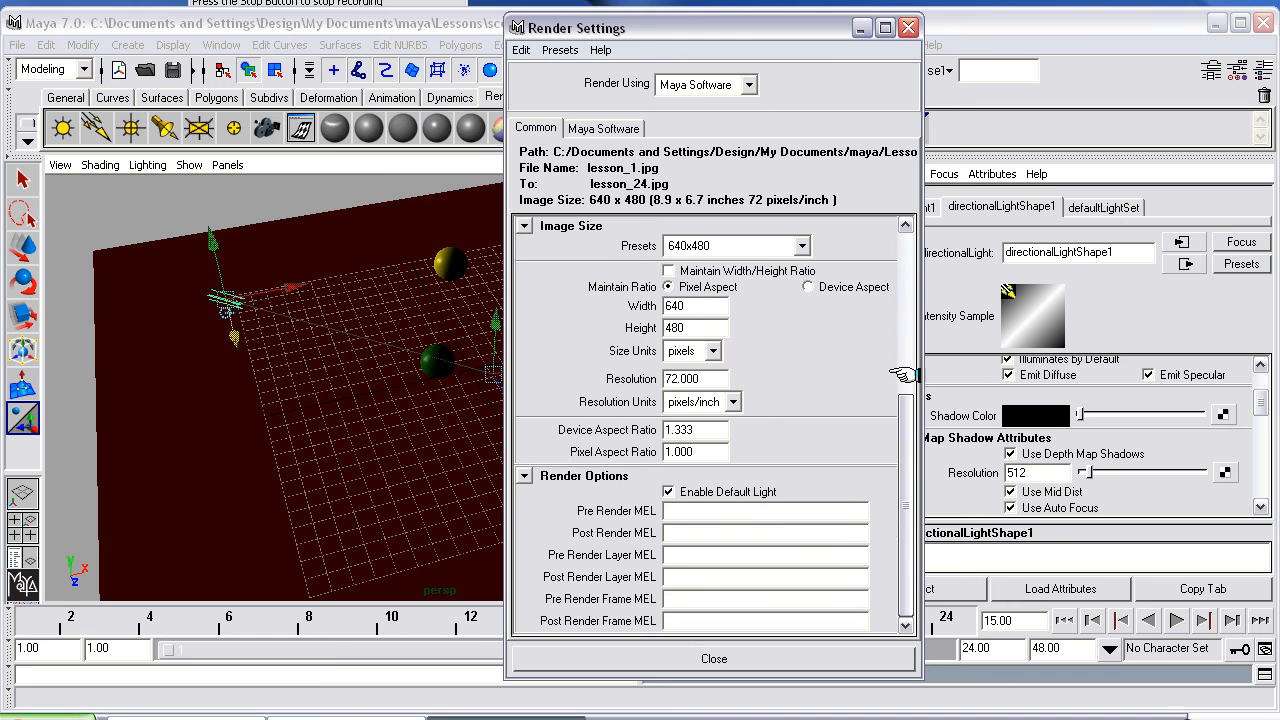
left_click(905, 27)
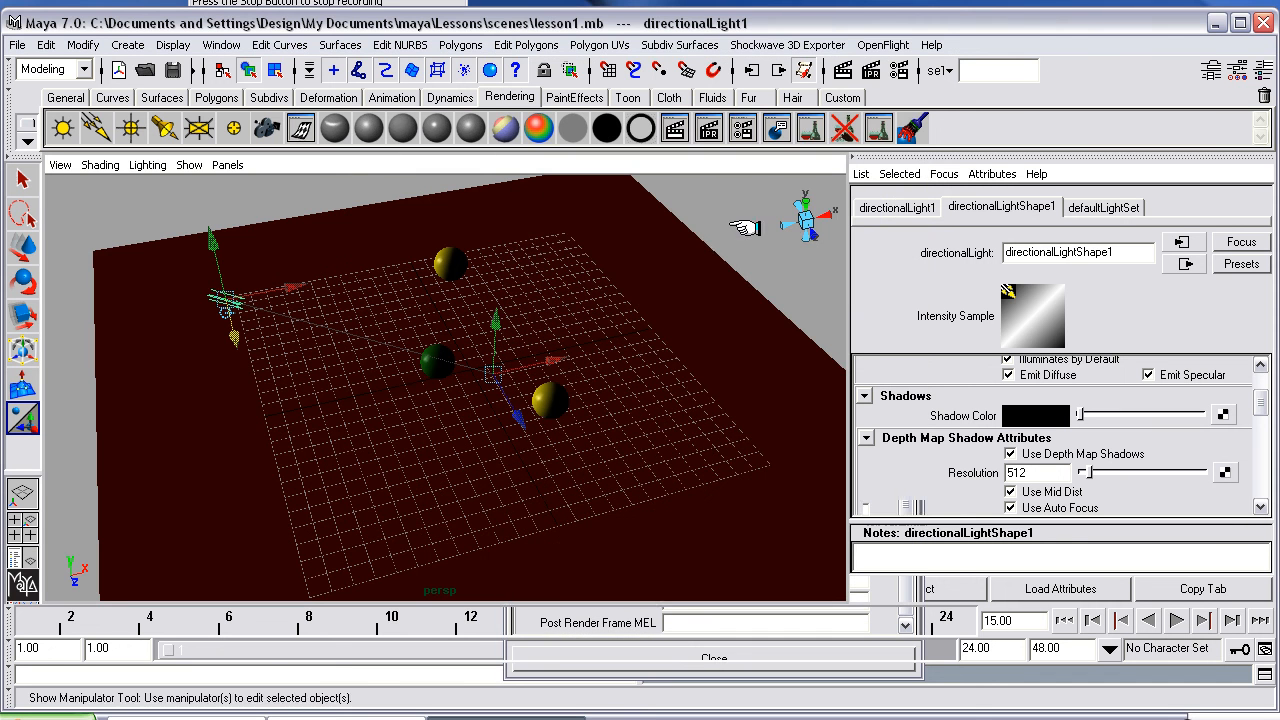
left_click(842, 70)
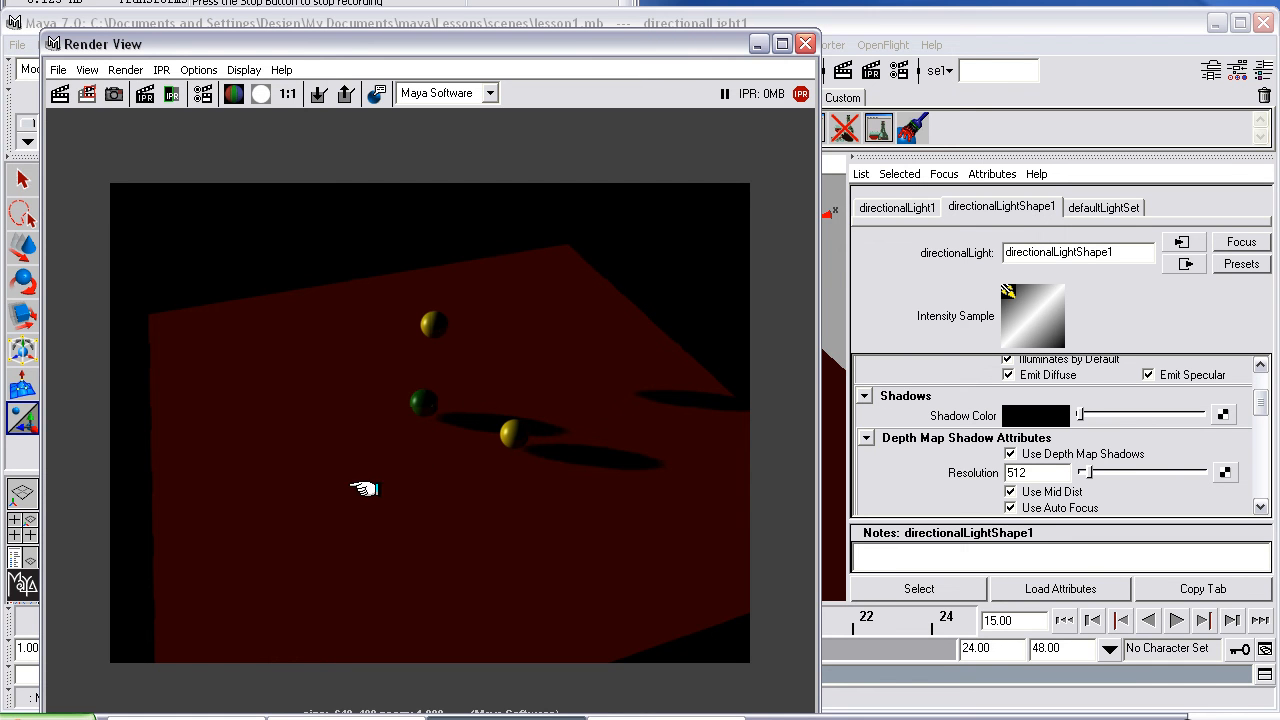
left_click(805, 43)
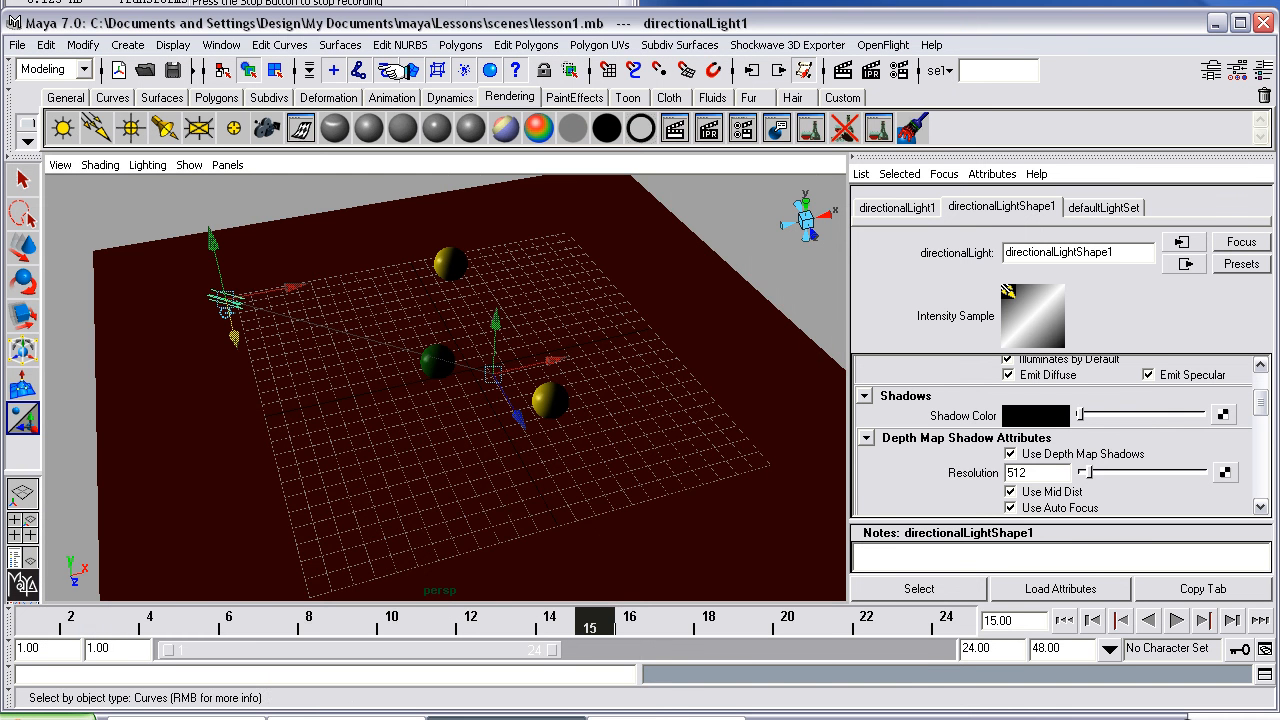